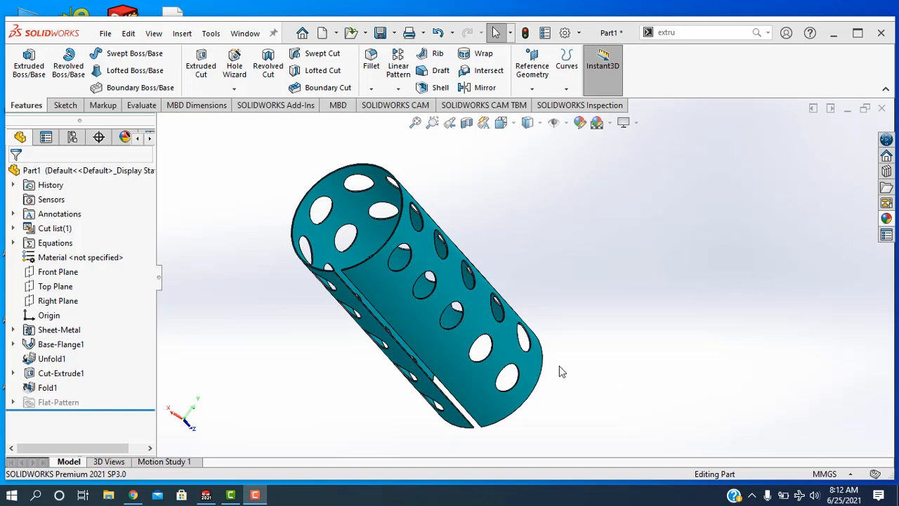
Create a new part document and set its unit system to MMGS (millimeter, gram, second)
middle_drag(581, 348, 483, 341)
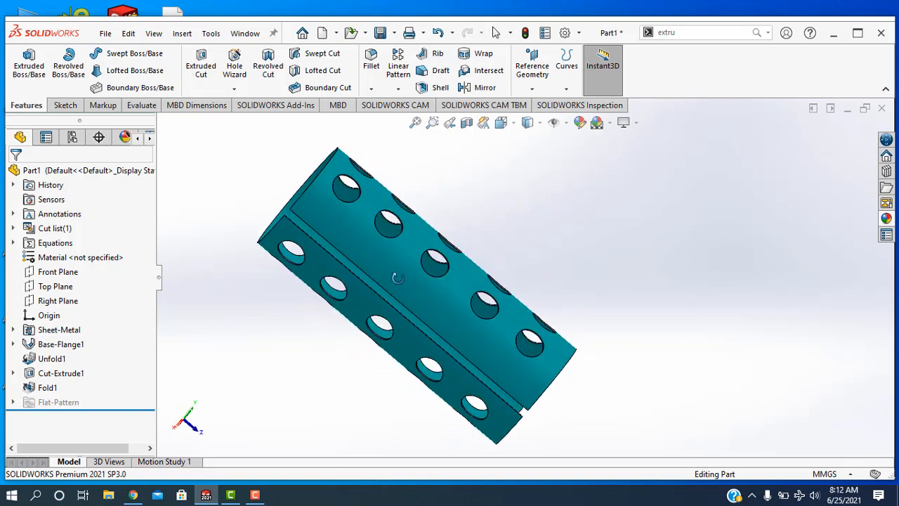
click(106, 34)
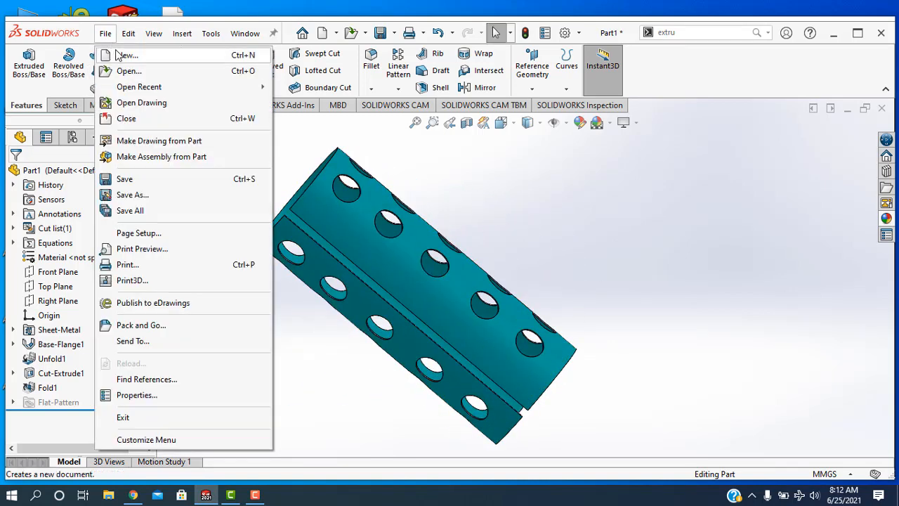
click(118, 55)
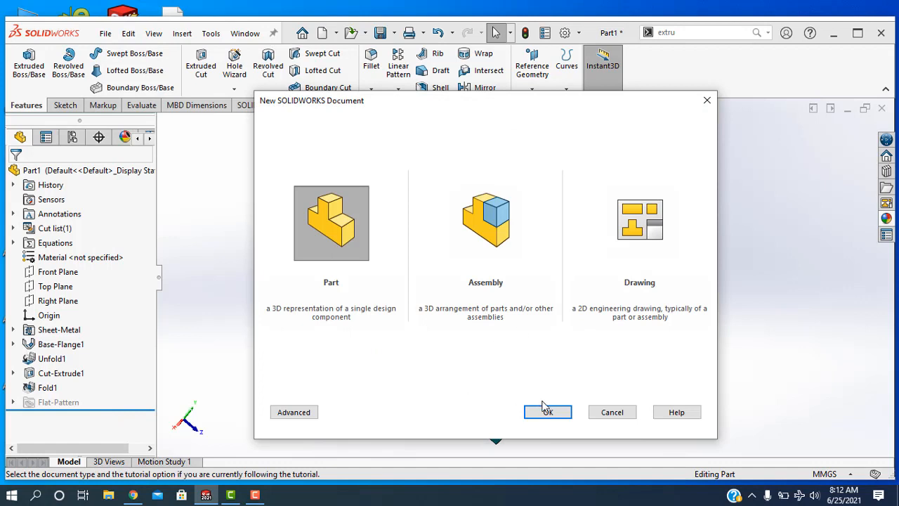
click(551, 413)
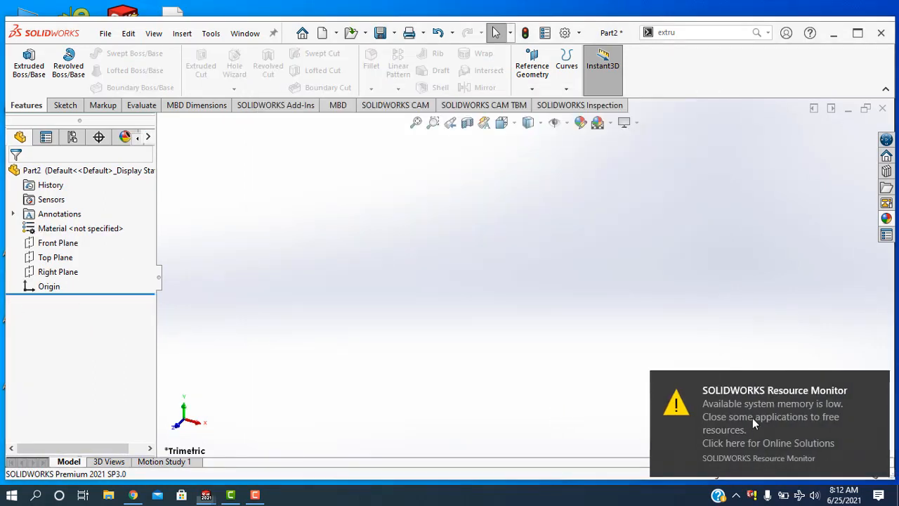
click(876, 384)
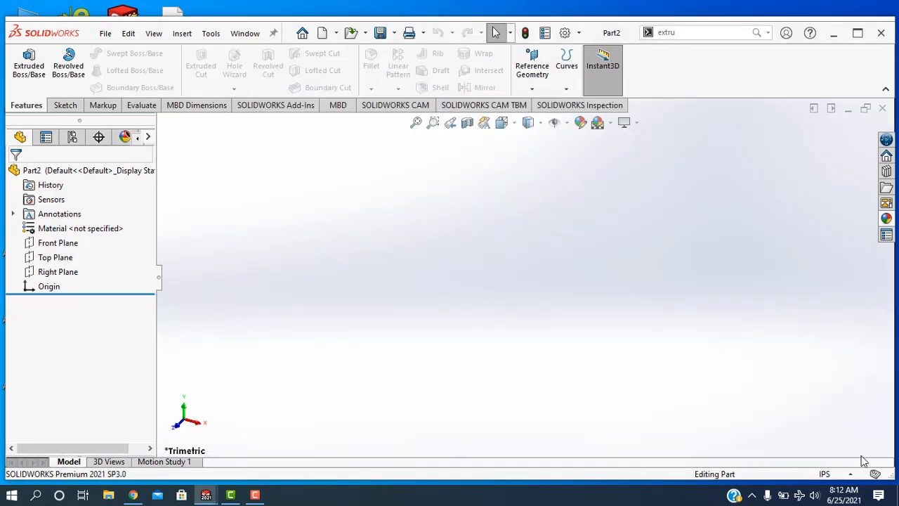
click(823, 474)
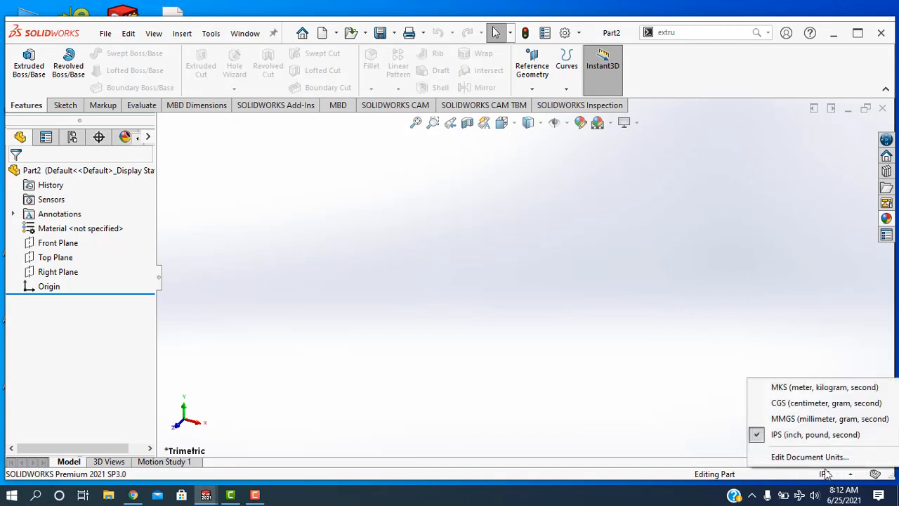
click(798, 420)
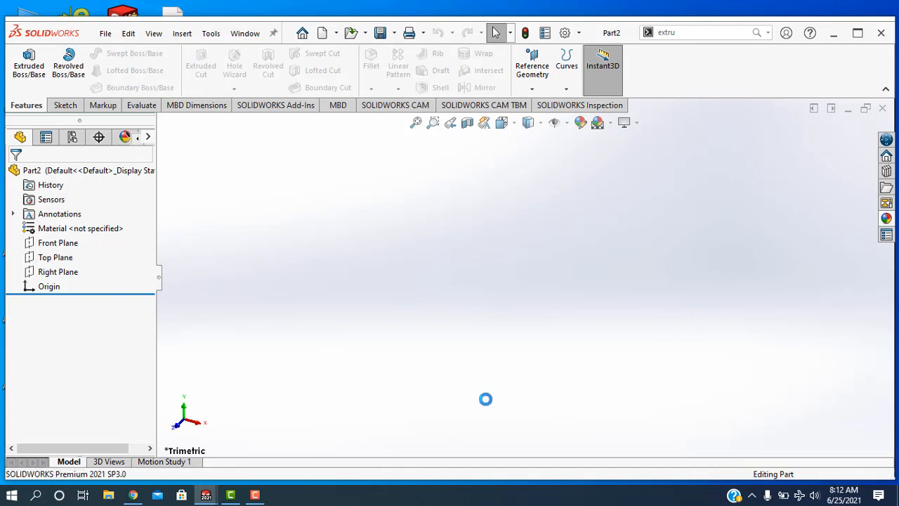
Sketch a nearly closed centerpoint arc on the Front Plane, centred on the origin, with a radius of about 29 mm and a sweep of about 351°
click(60, 244)
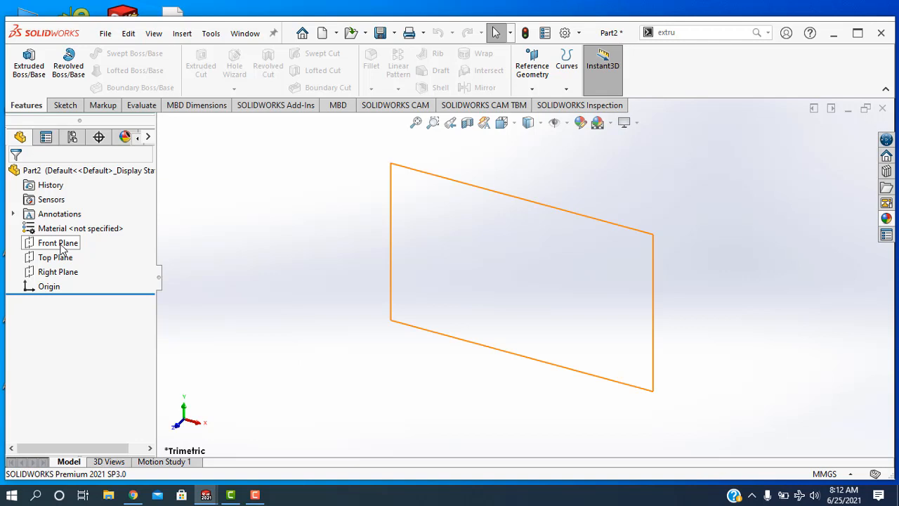
click(68, 246)
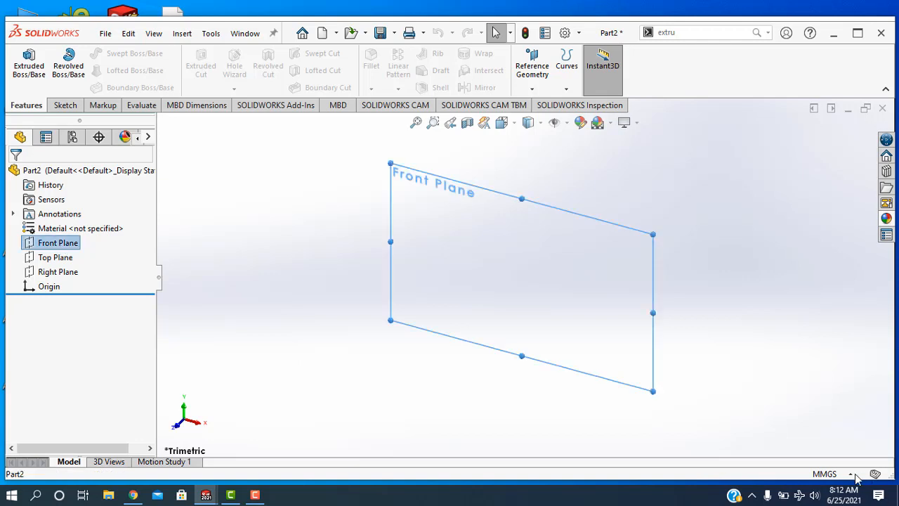
click(64, 107)
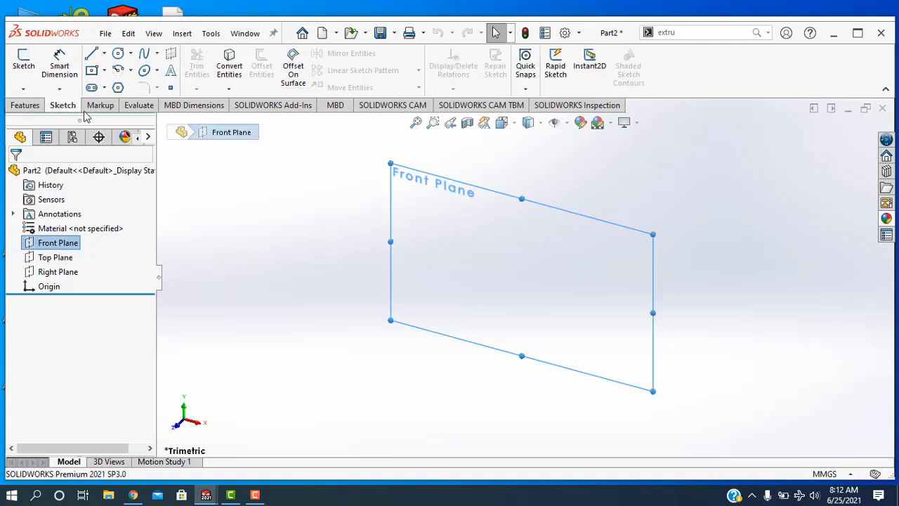
click(131, 71)
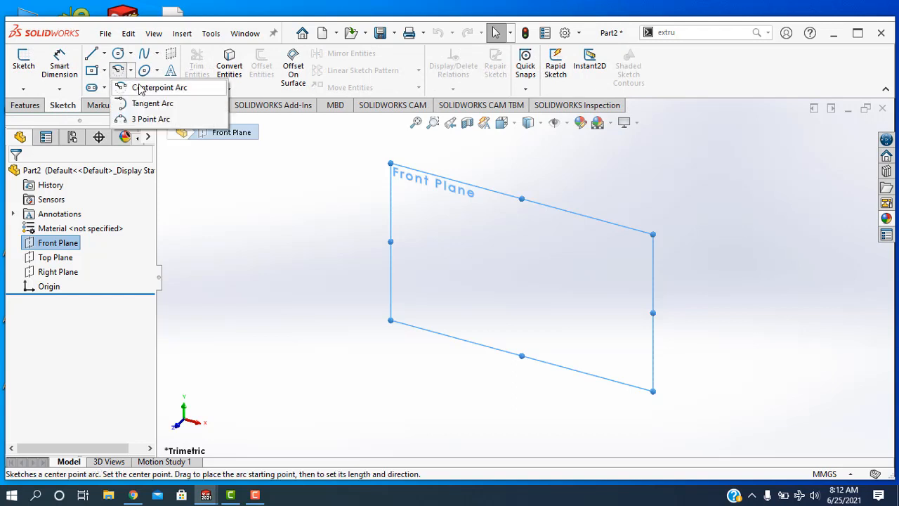
click(139, 89)
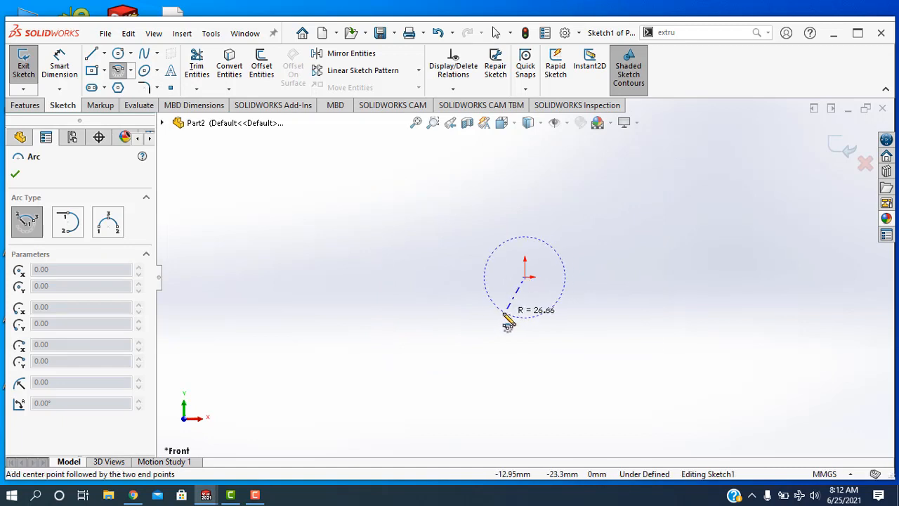
click(500, 314)
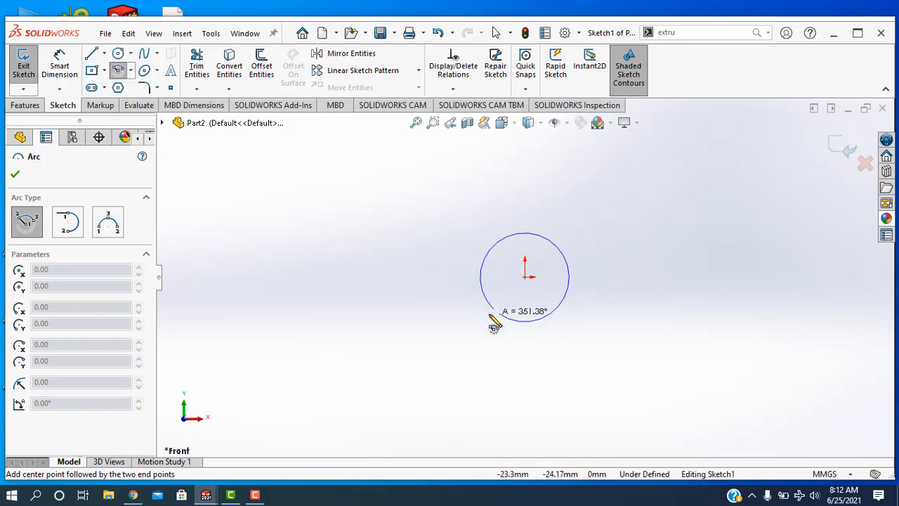
click(494, 323)
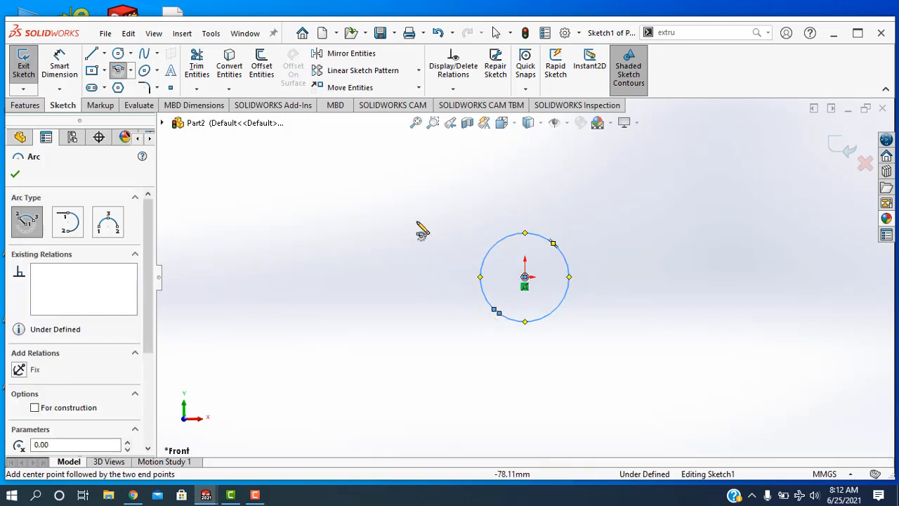
scroll(495, 309, down, 4)
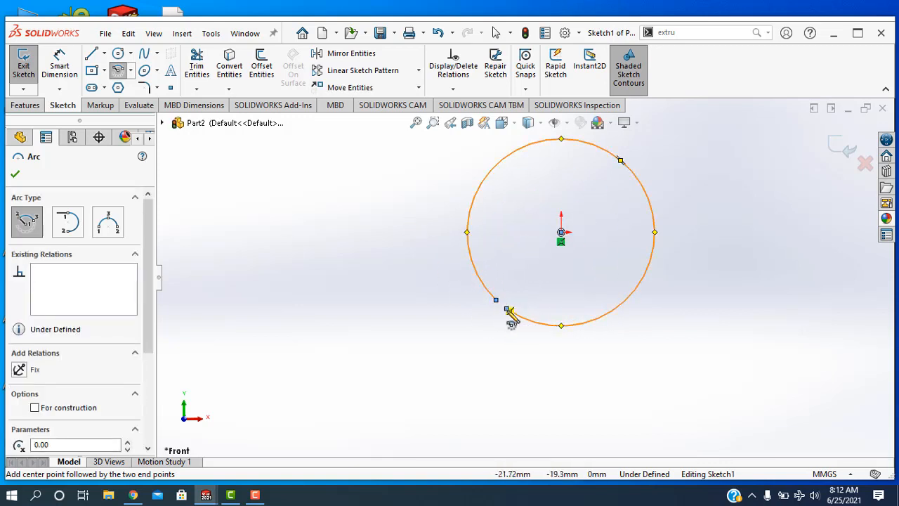
click(16, 175)
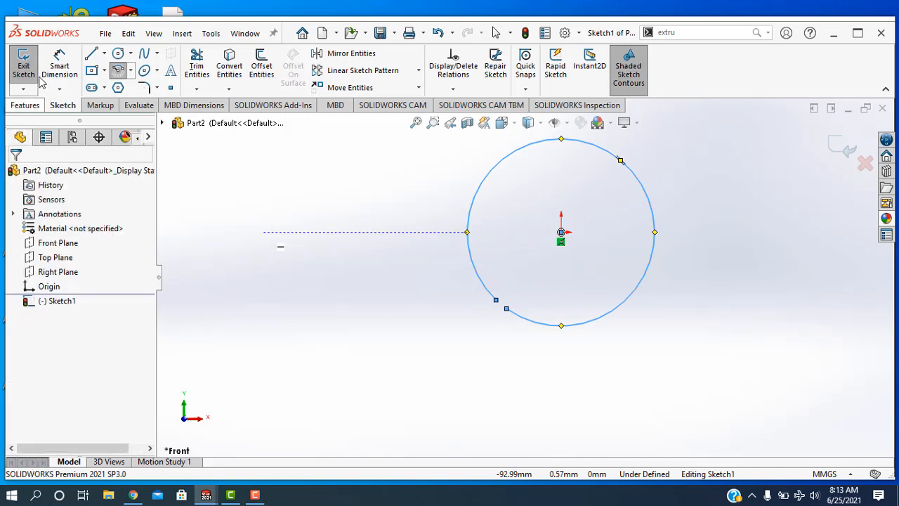
Dimension the arc's radius to 100 mm and exit the sketch
click(59, 71)
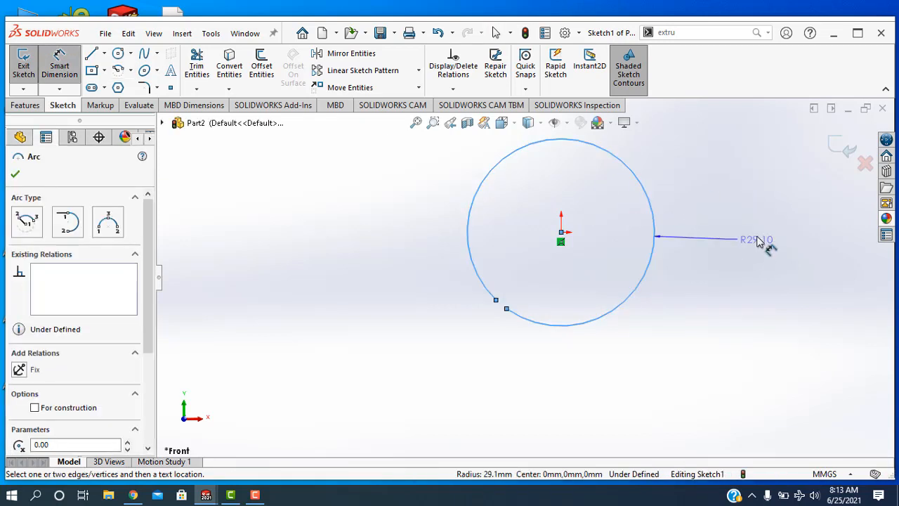
click(749, 230)
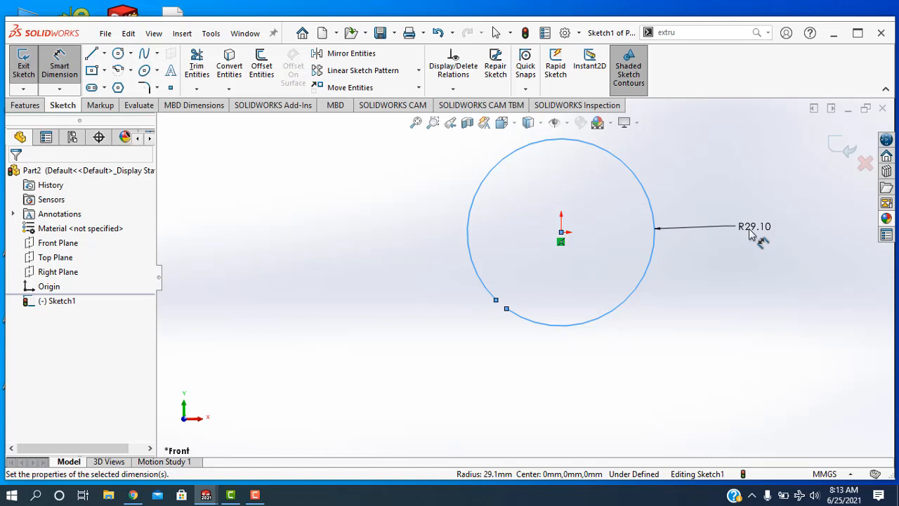
text(100)
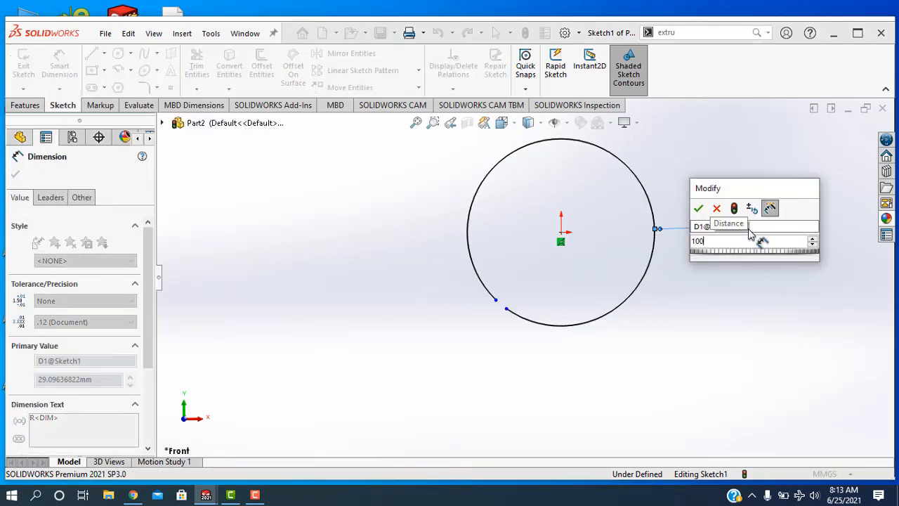
key(Return)
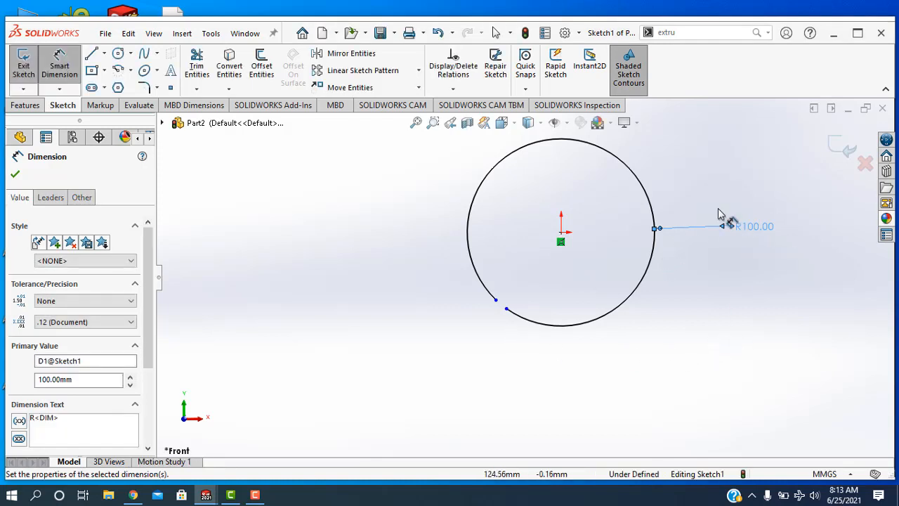
click(831, 144)
click(829, 144)
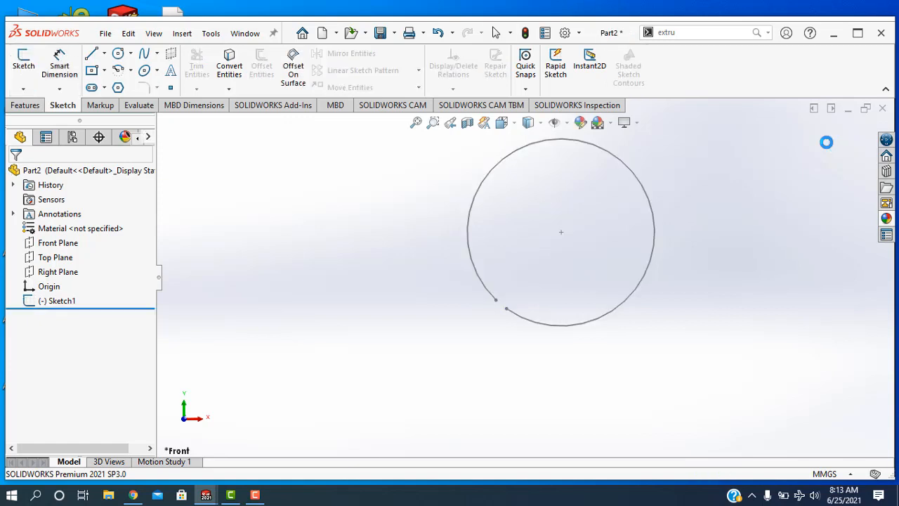
Start a sheet metal Base Flange from the arc sketch and enable Direction 2 with a Blind depth of 500 mm
click(181, 35)
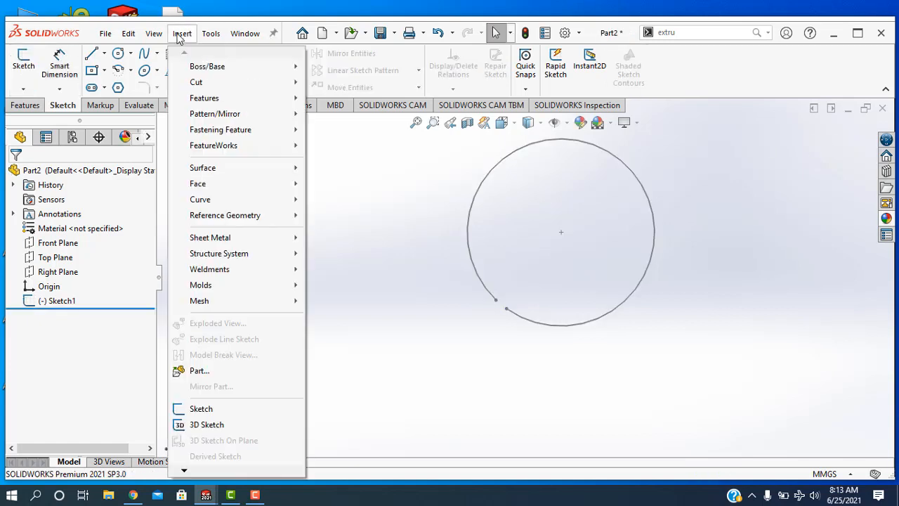
mouse_move(217, 243)
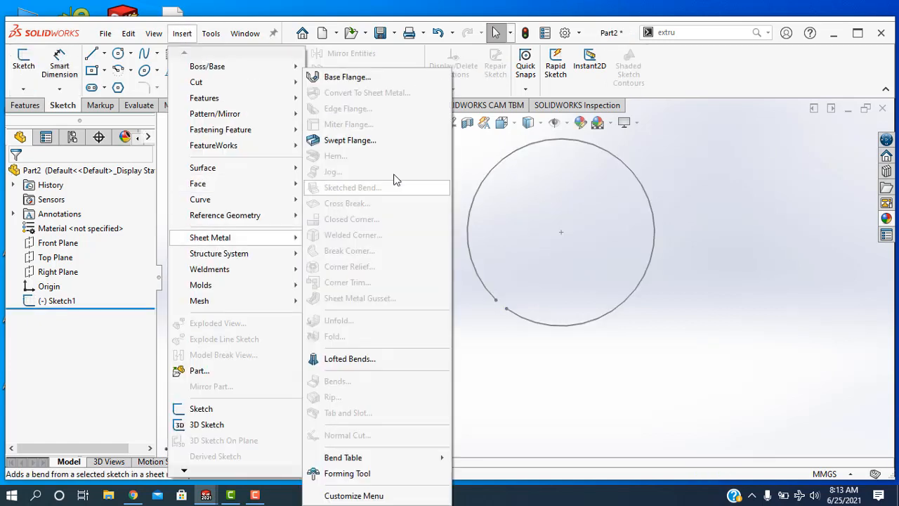
click(373, 80)
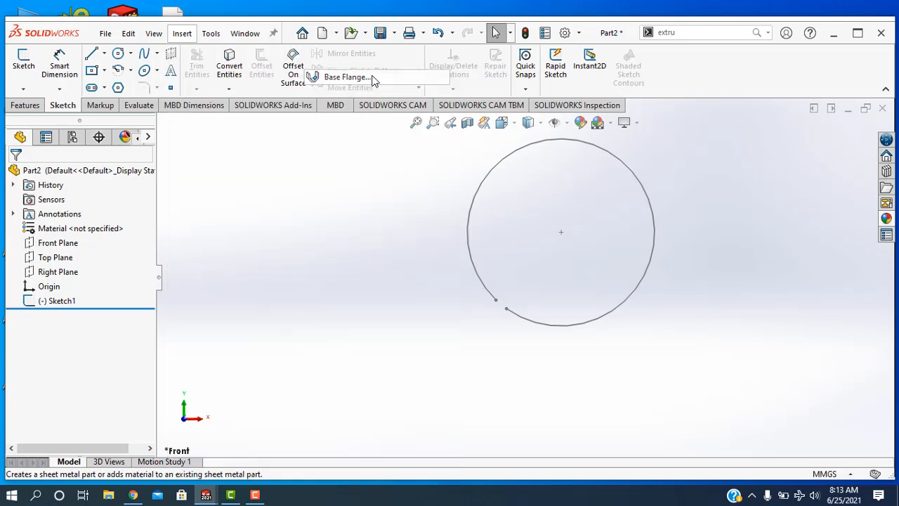
click(470, 206)
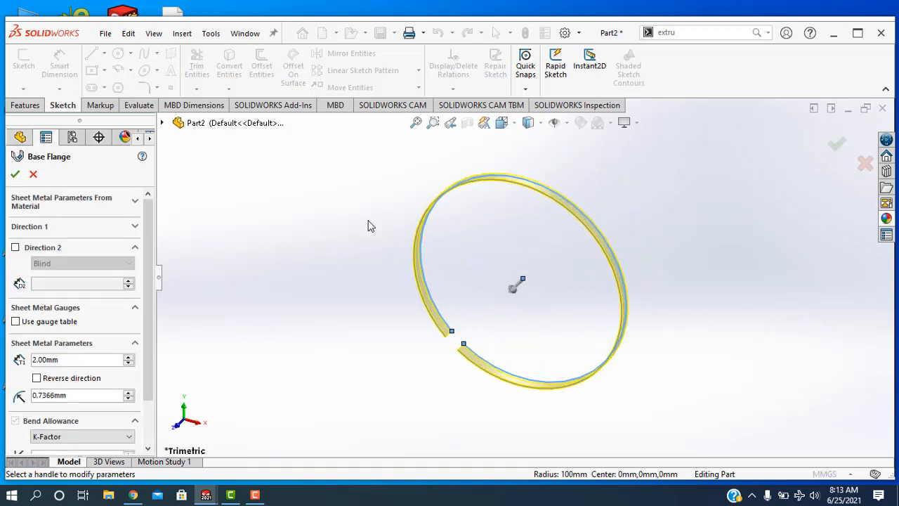
click(16, 247)
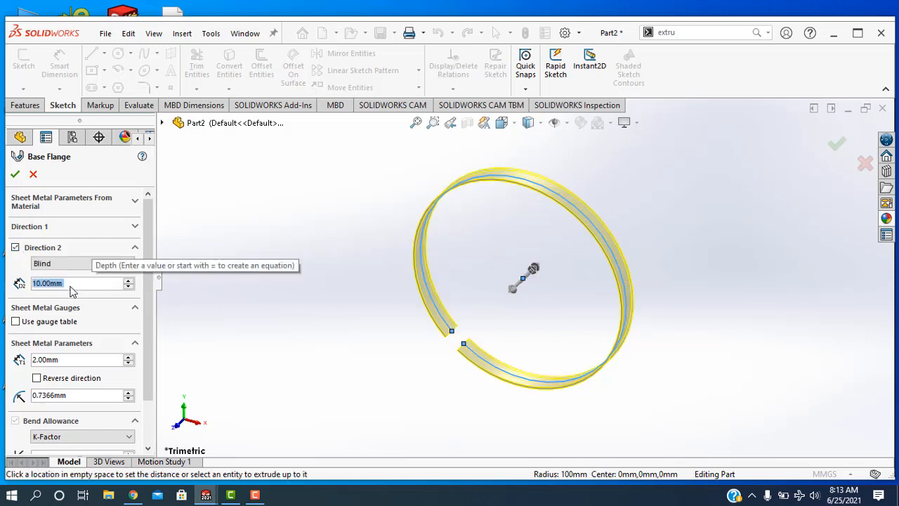
text(500)
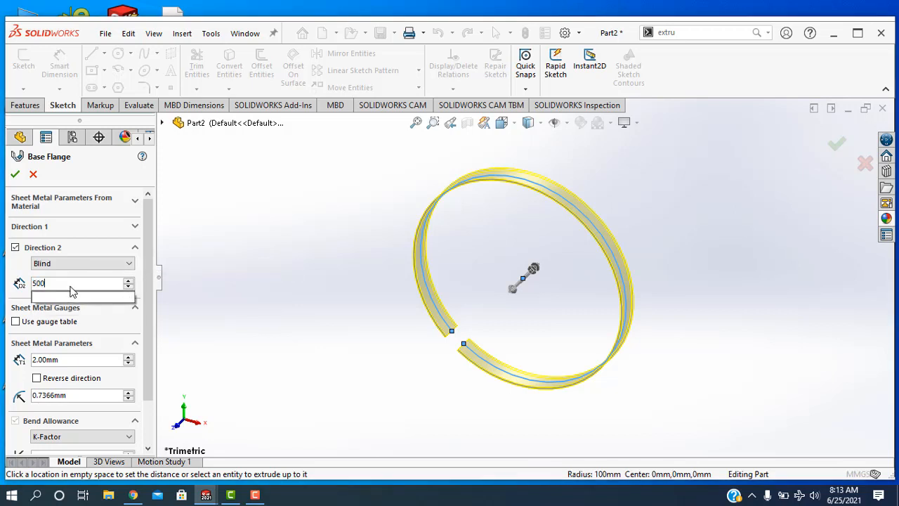
key(Return)
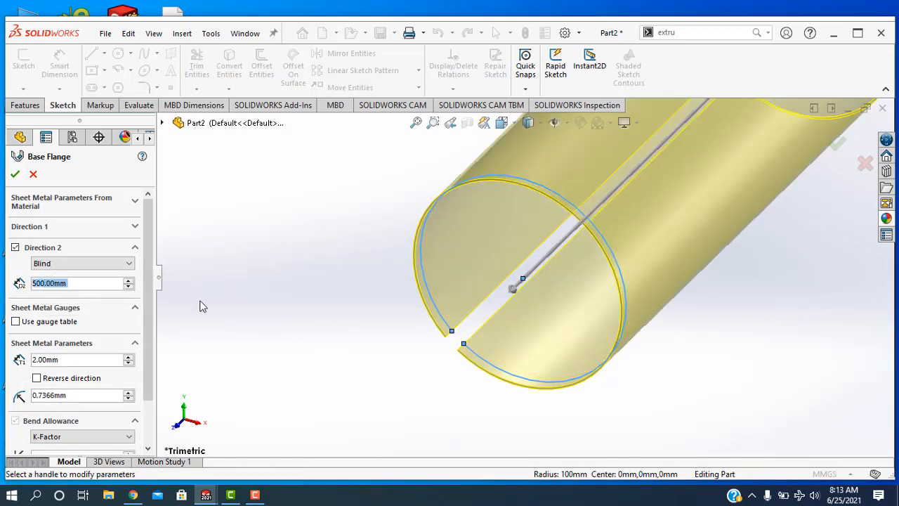
scroll(369, 337, up, 5)
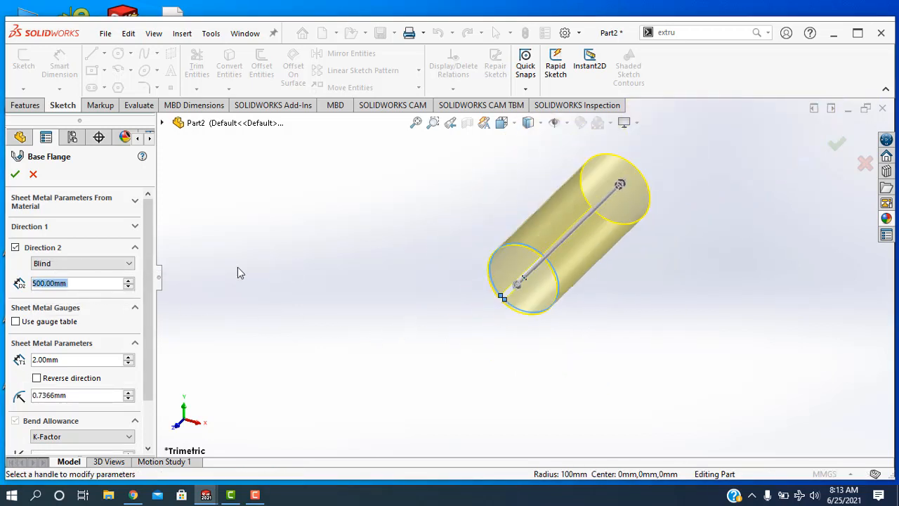
Set the base flange's sheet metal thickness to 4 mm
click(90, 360)
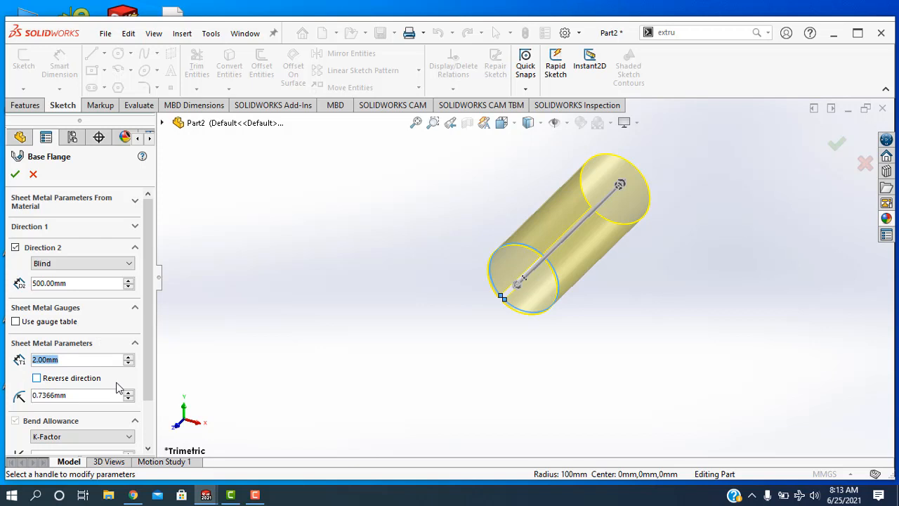
text(4)
key(Return)
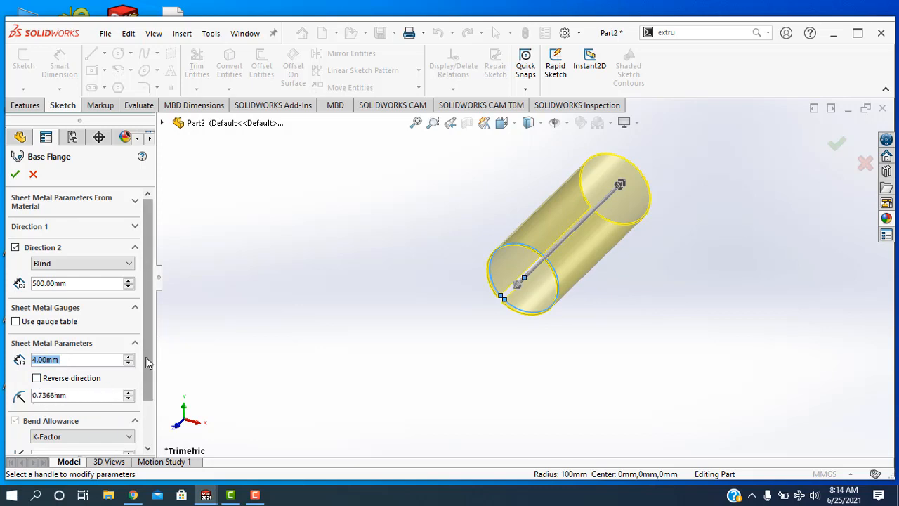
Try a sheet metal thickness of 0.5 mm for the base flange
drag(147, 362, 142, 383)
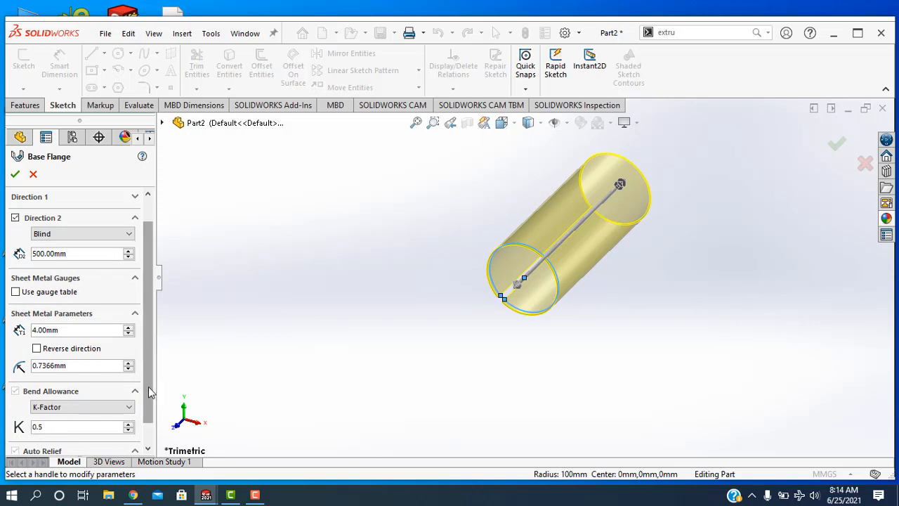
drag(149, 392, 161, 355)
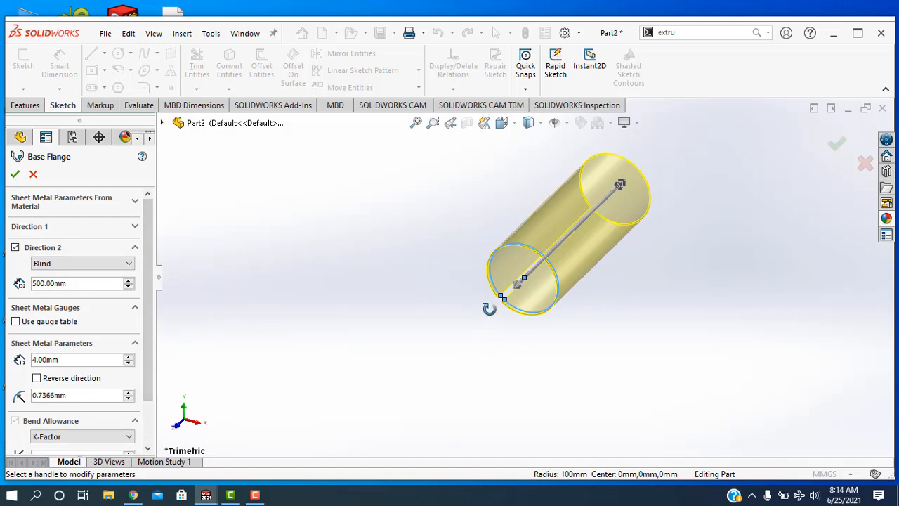
middle_drag(489, 308, 490, 280)
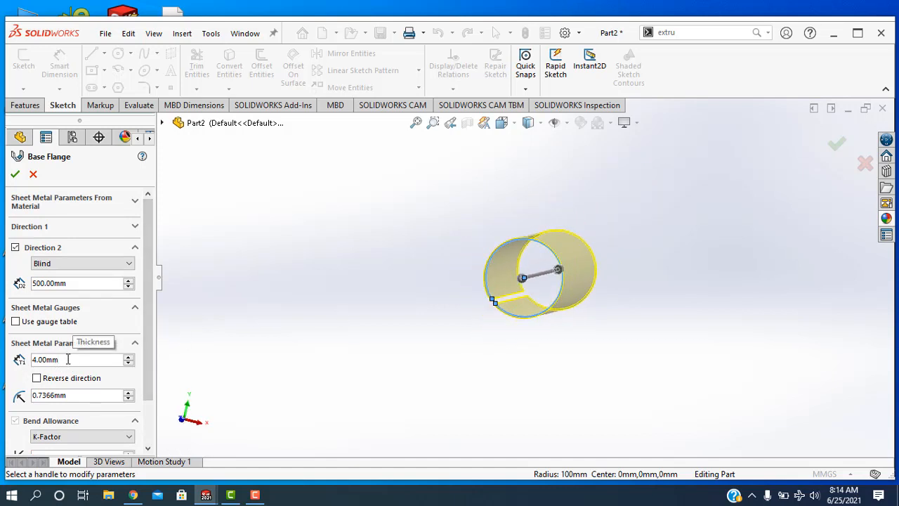
drag(66, 359, 25, 359)
text(0.5)
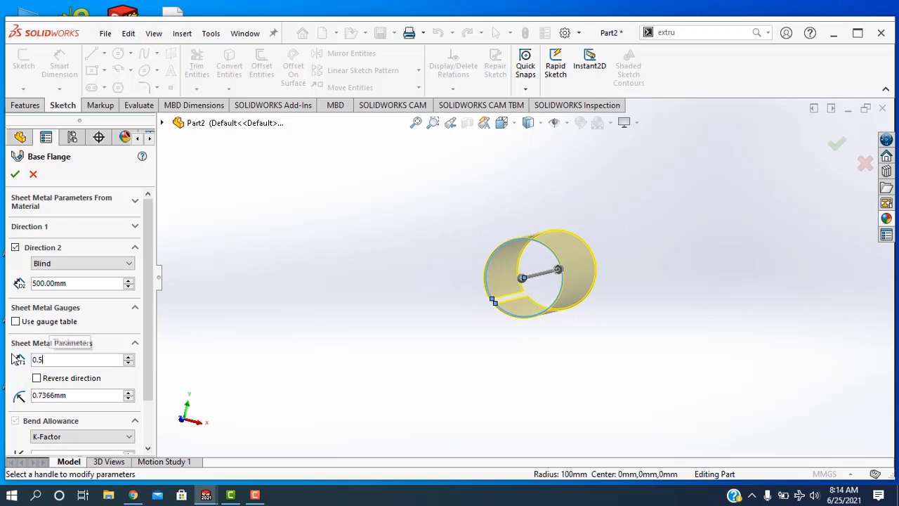
key(Return)
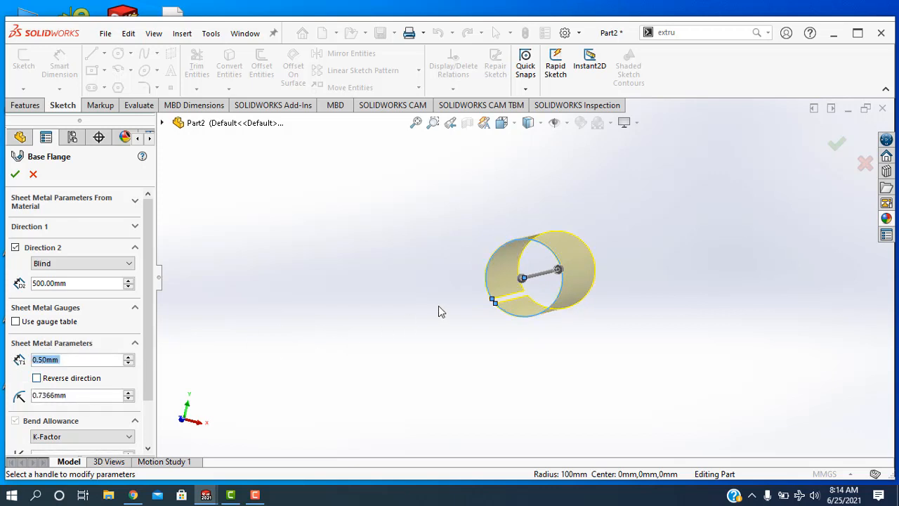
scroll(544, 269, down, 5)
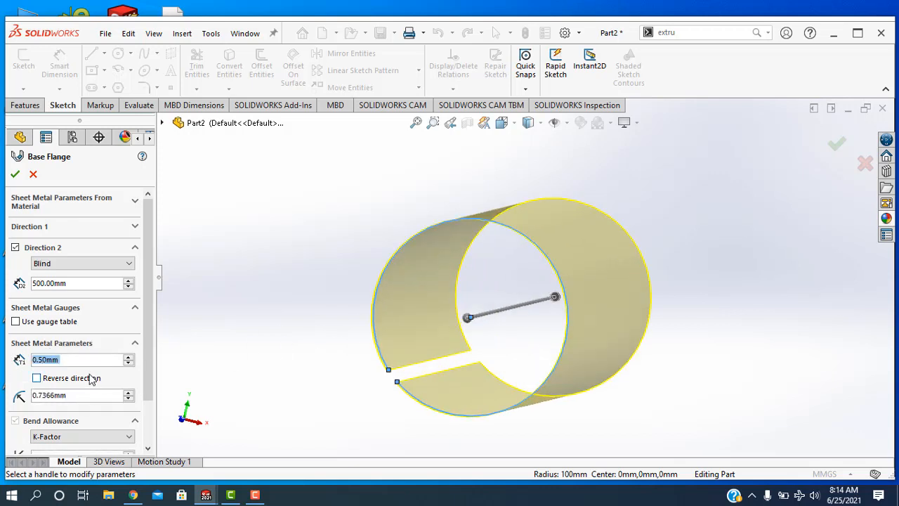
Set the base flange's thickness to 4 mm and accept the feature
text(4)
key(Return)
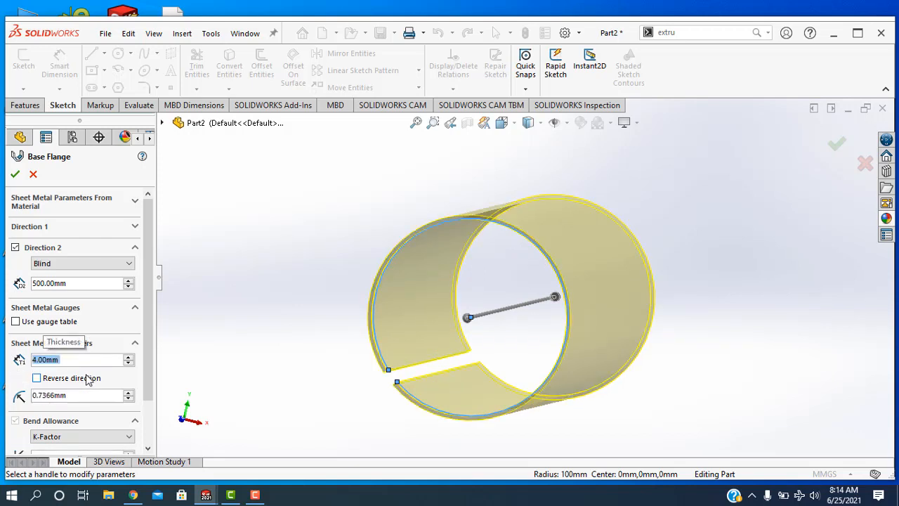
click(15, 174)
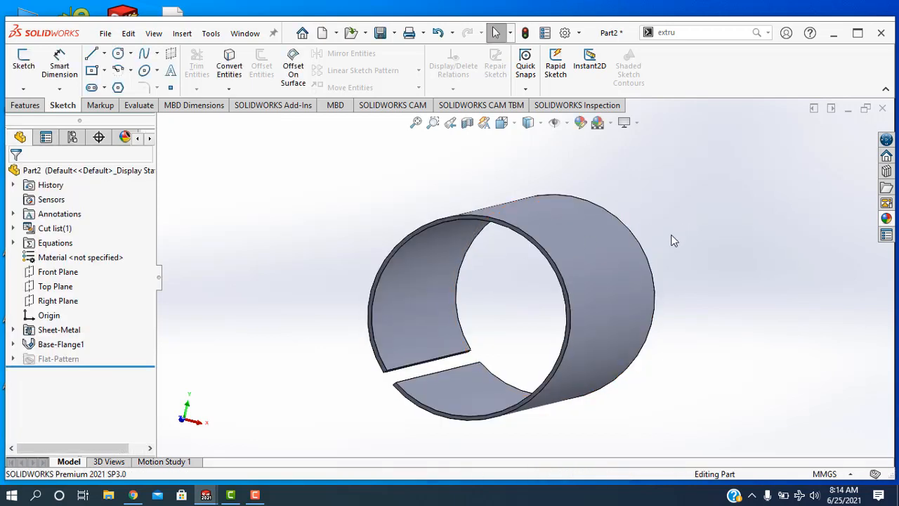
Unfold the rolled cylinder into a flat sheet, using one long slit edge as the fixed edge and collecting all bends
scroll(672, 241, up, 3)
middle_drag(672, 241, 684, 317)
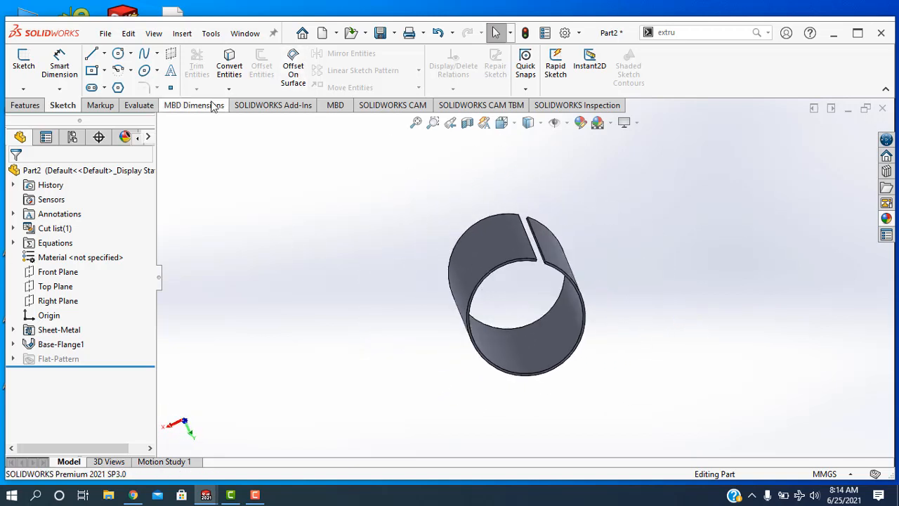
scroll(587, 196, up, 2)
middle_drag(596, 194, 539, 258)
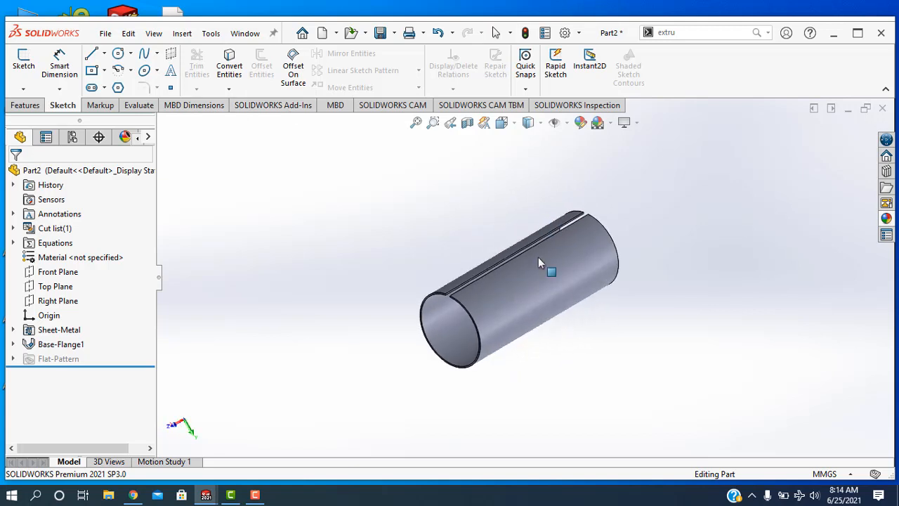
click(184, 35)
mouse_move(246, 243)
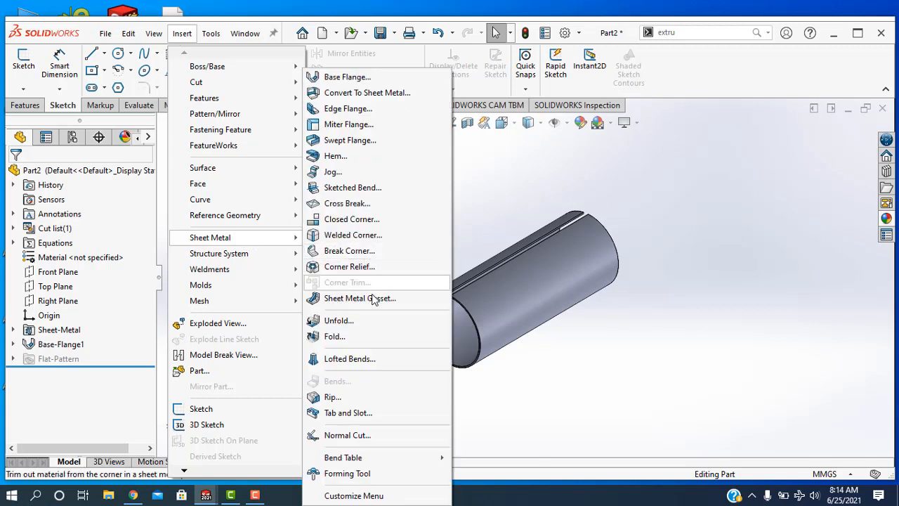
click(362, 322)
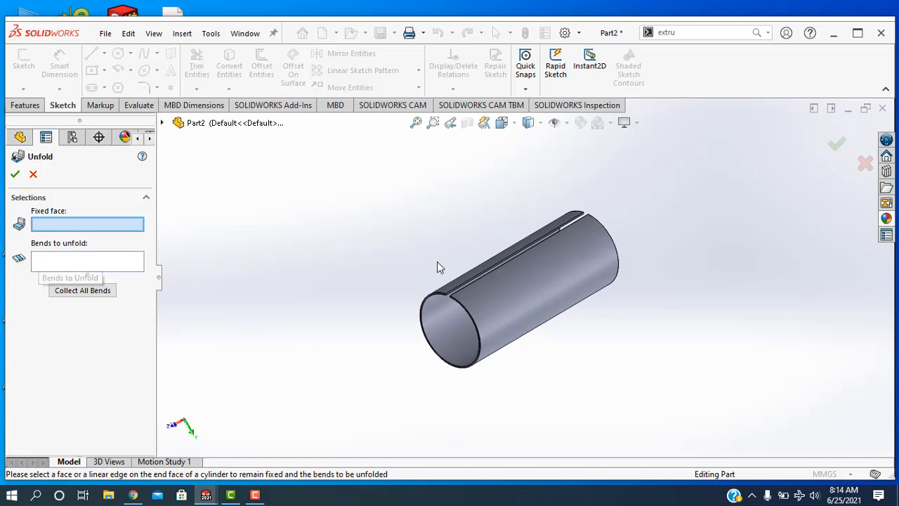
scroll(449, 271, down, 5)
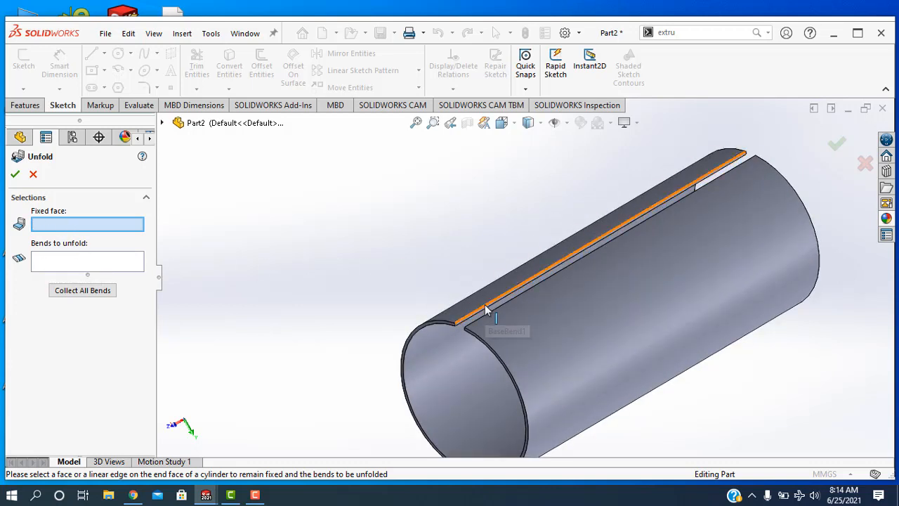
click(485, 310)
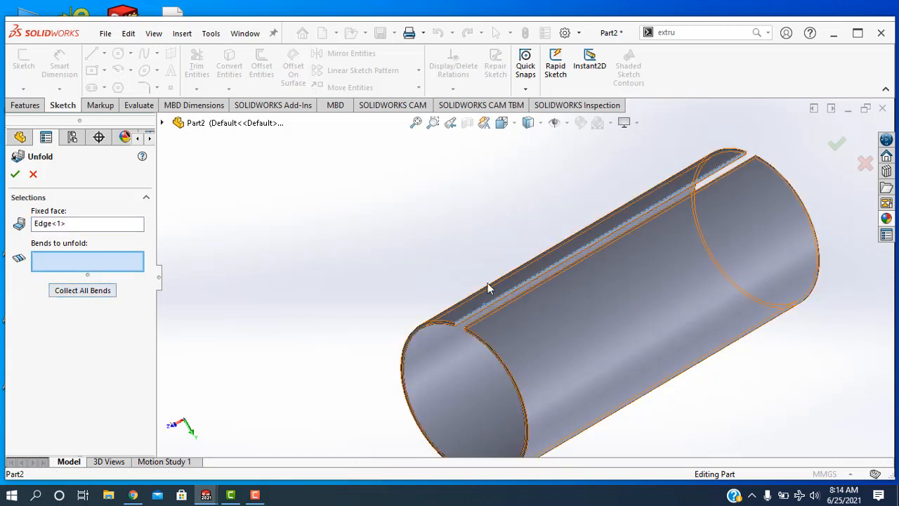
click(70, 295)
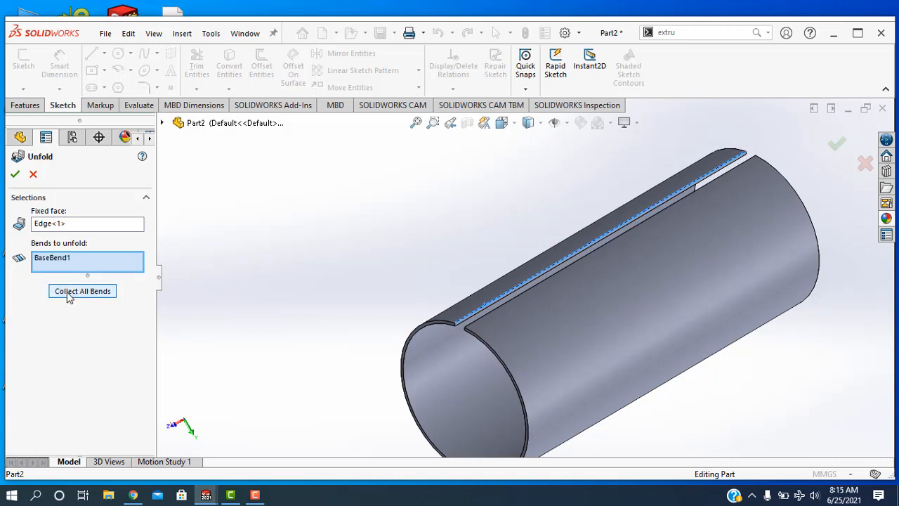
click(15, 176)
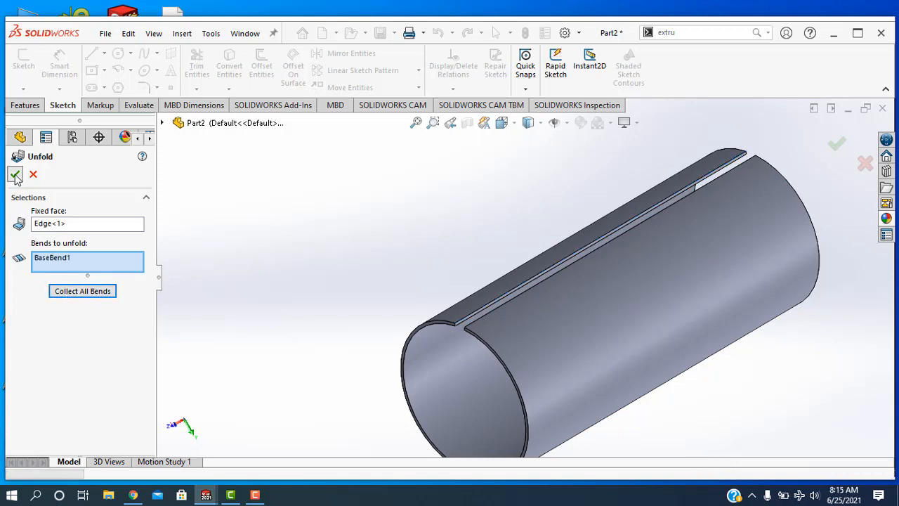
Start a new sketch on the large flat face of the unfolded sheet
scroll(489, 365, up, 6)
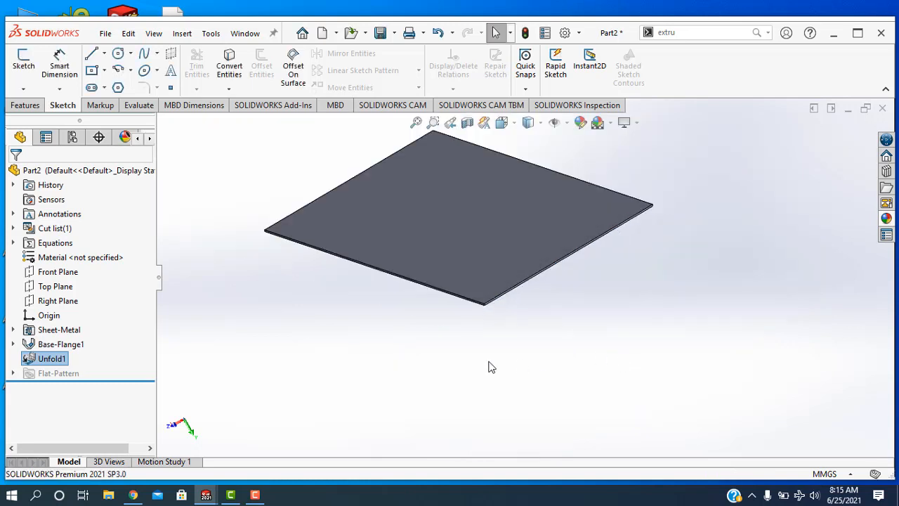
scroll(514, 193, down, 2)
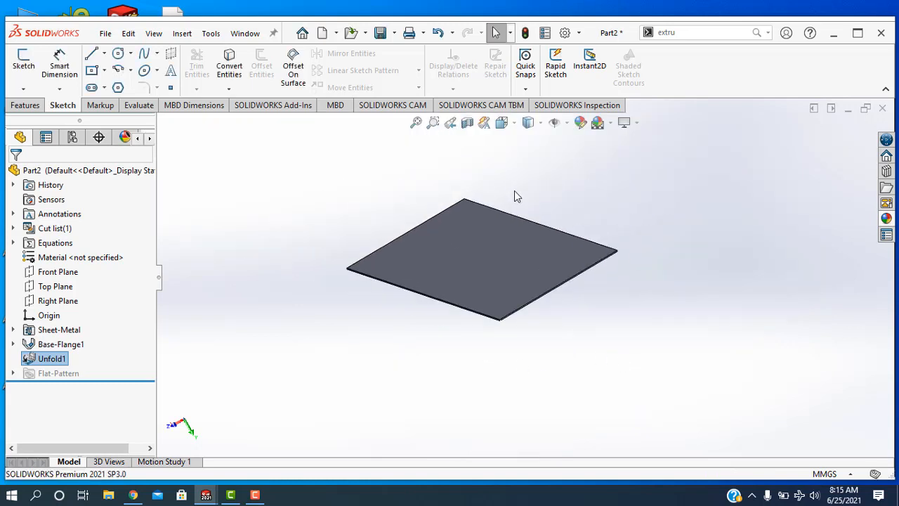
click(465, 259)
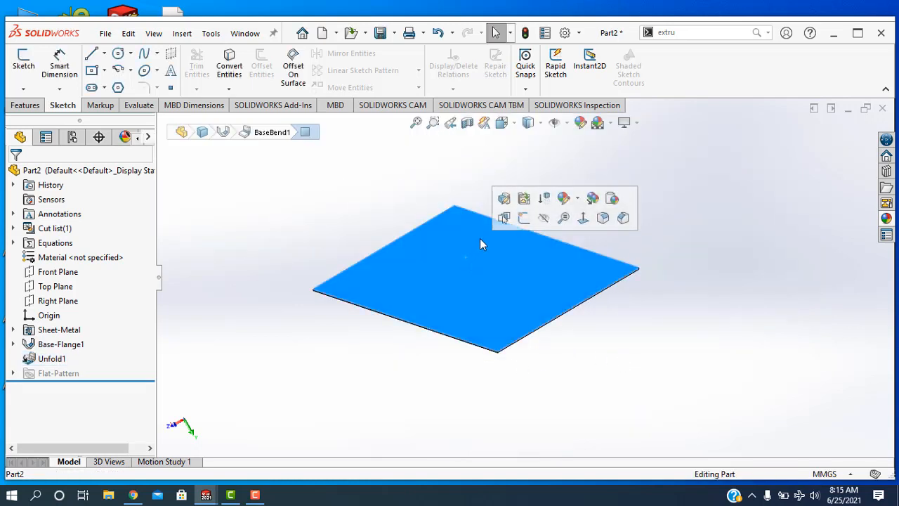
click(525, 218)
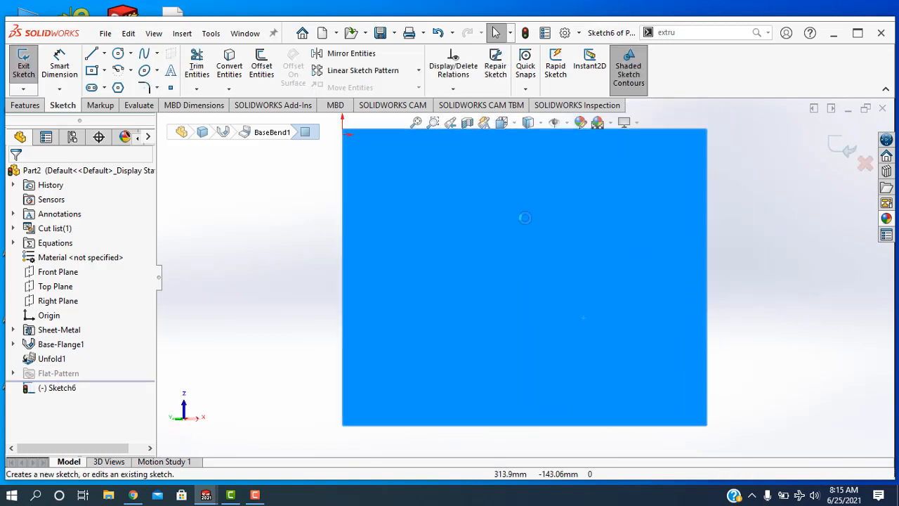
scroll(412, 239, up, 3)
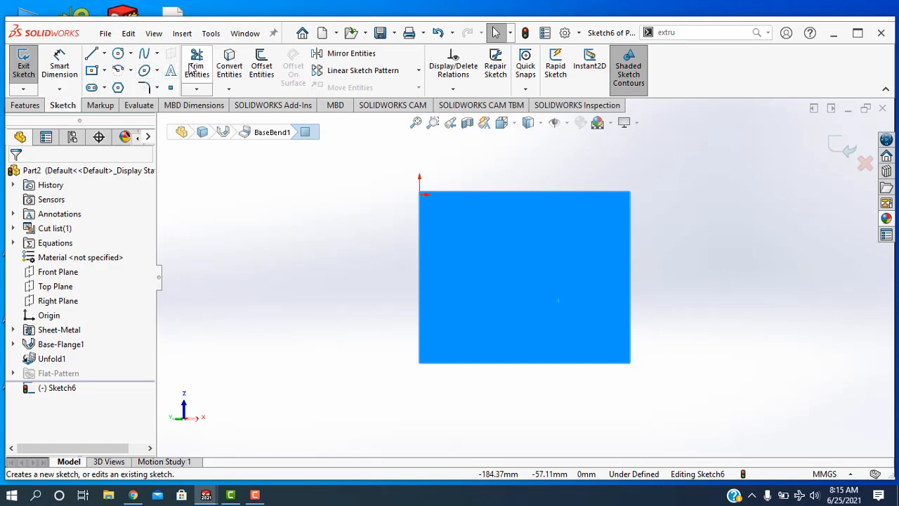
Sketch a column of five circles about 60 mm from the sheet's left edge, the first two about 26 and 28 mm in radius
click(118, 56)
scroll(481, 204, down, 2)
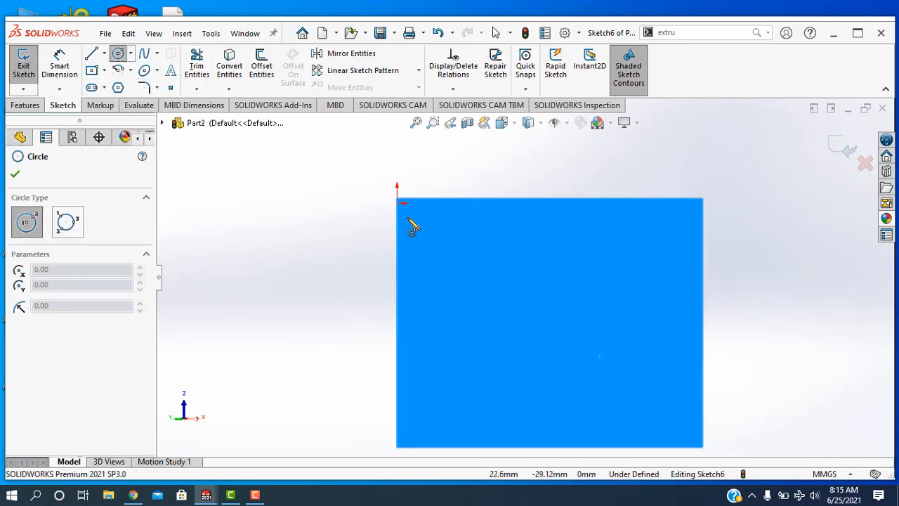
click(427, 216)
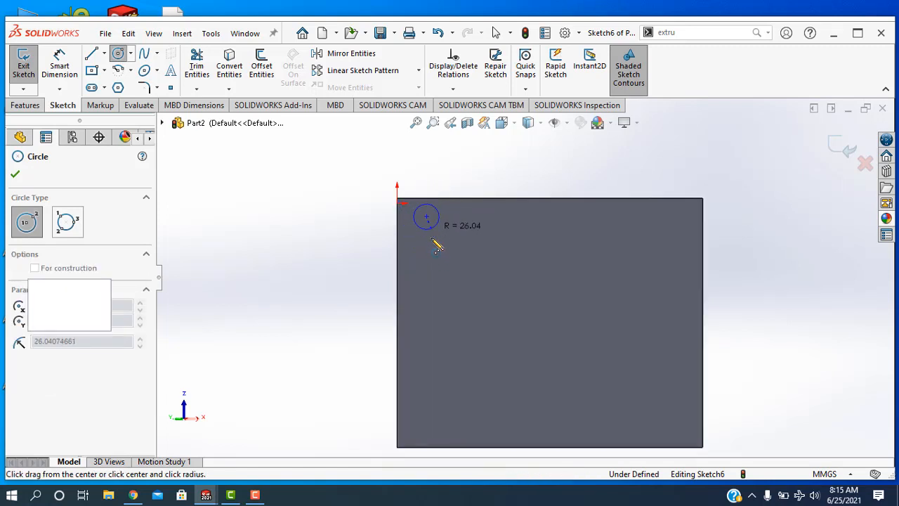
click(433, 232)
click(426, 259)
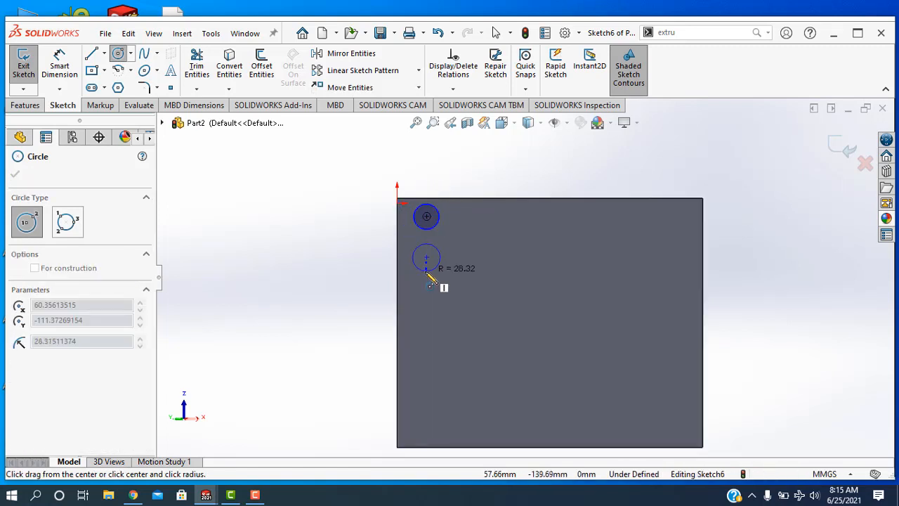
click(427, 273)
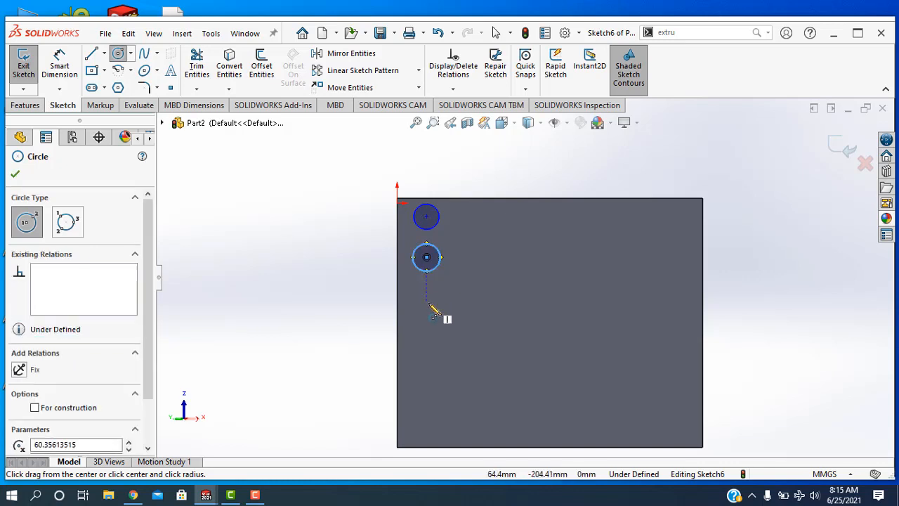
click(426, 304)
click(433, 325)
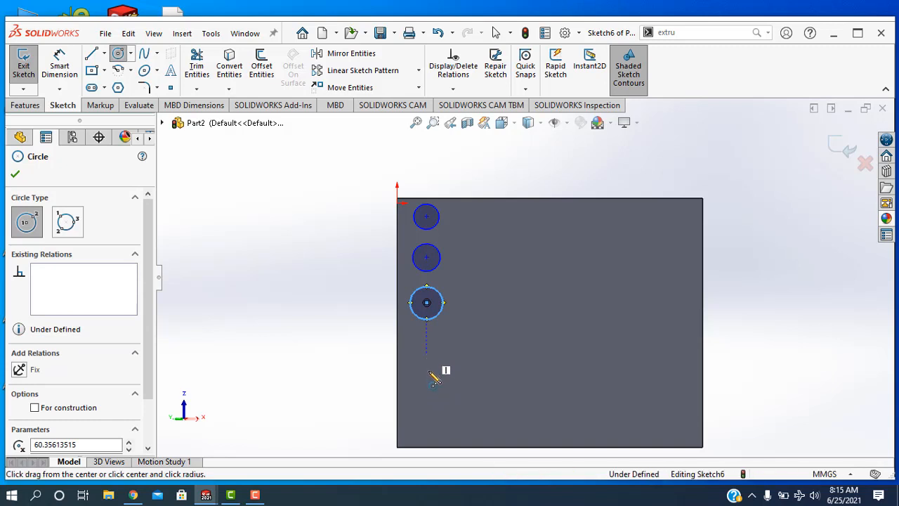
click(426, 353)
click(426, 385)
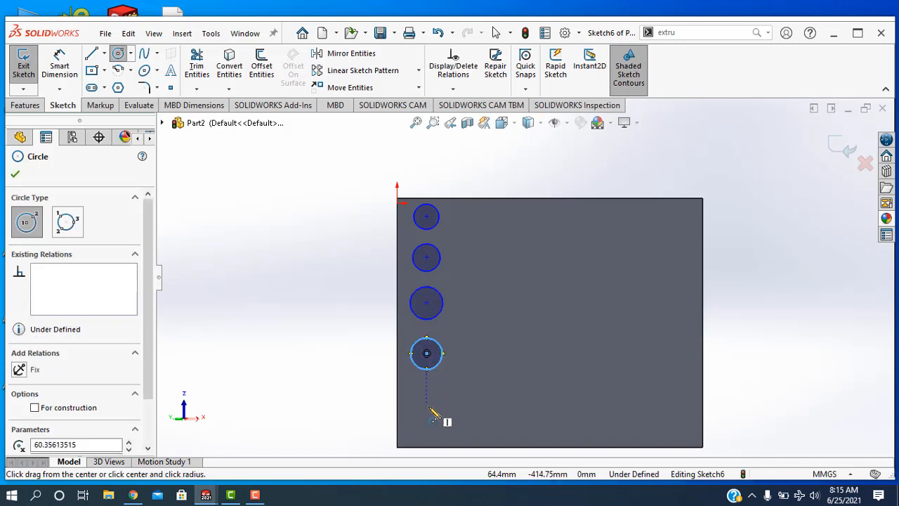
click(426, 406)
click(427, 425)
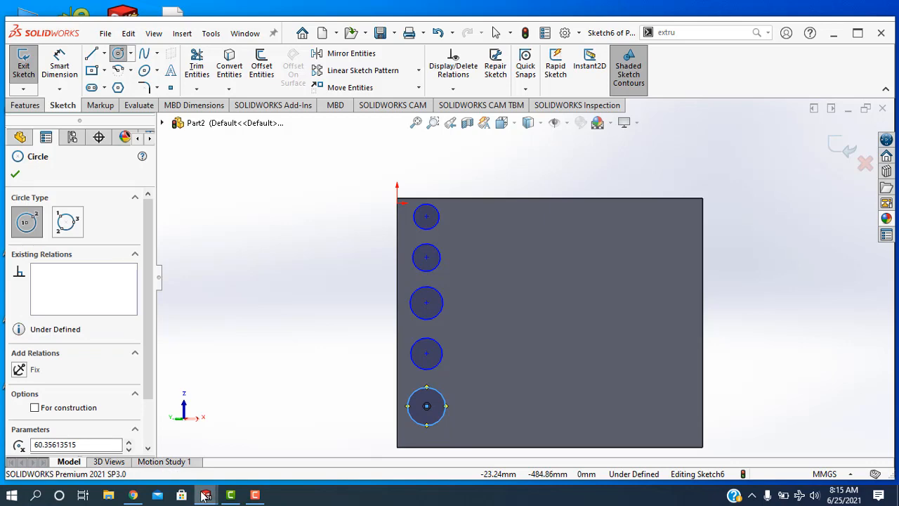
mouse_move(204, 496)
mouse_move(171, 454)
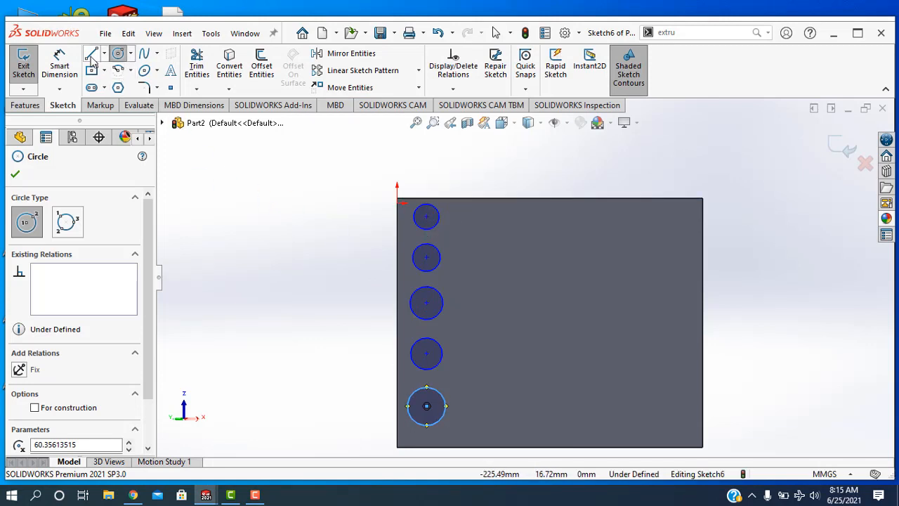
click(427, 217)
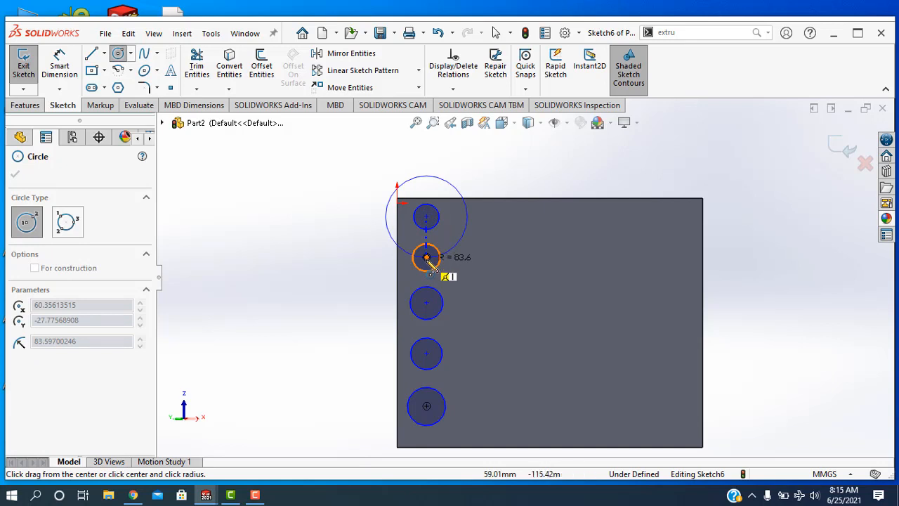
click(426, 257)
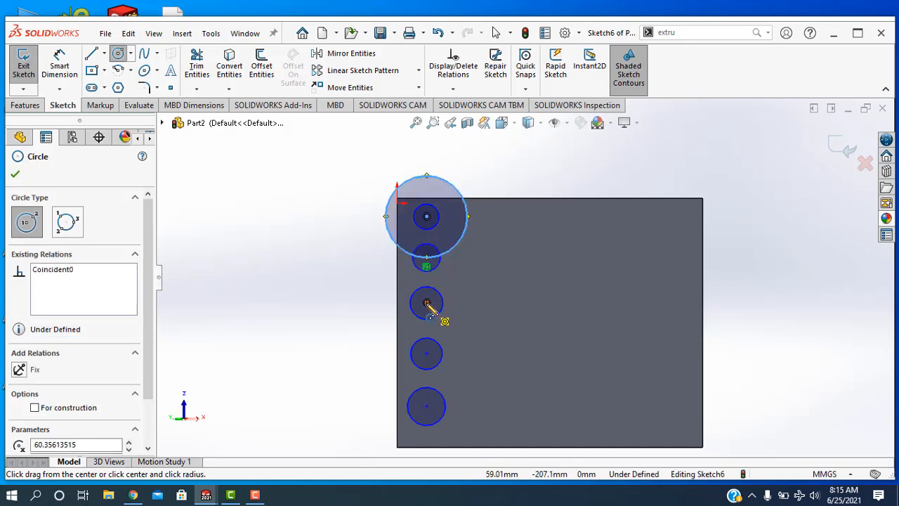
click(426, 304)
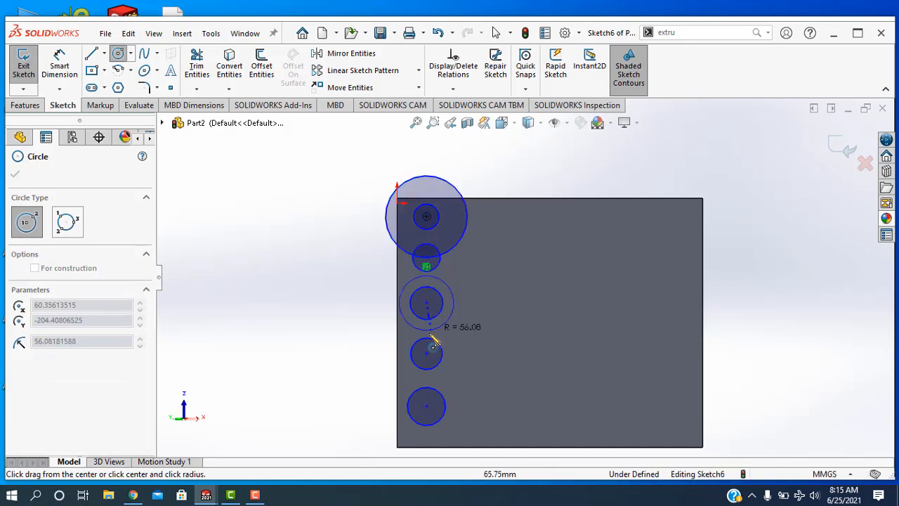
key(Escape)
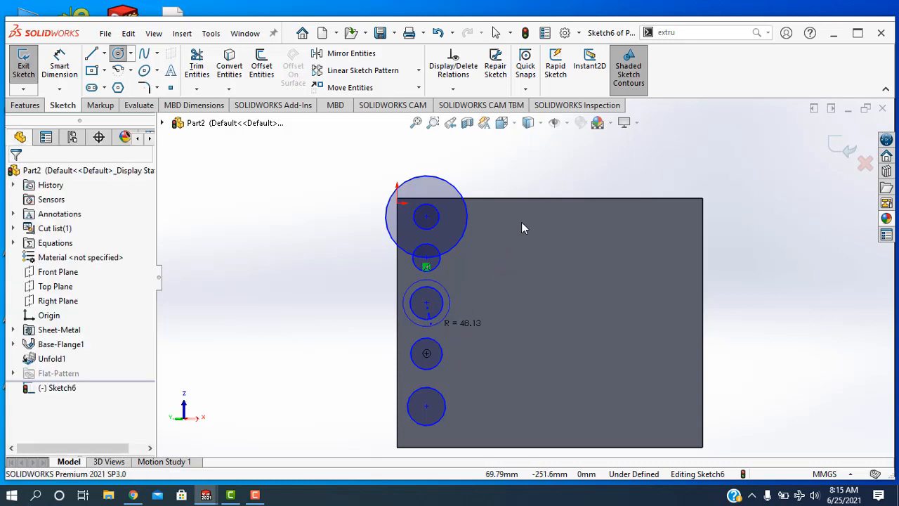
key(ctrl+z)
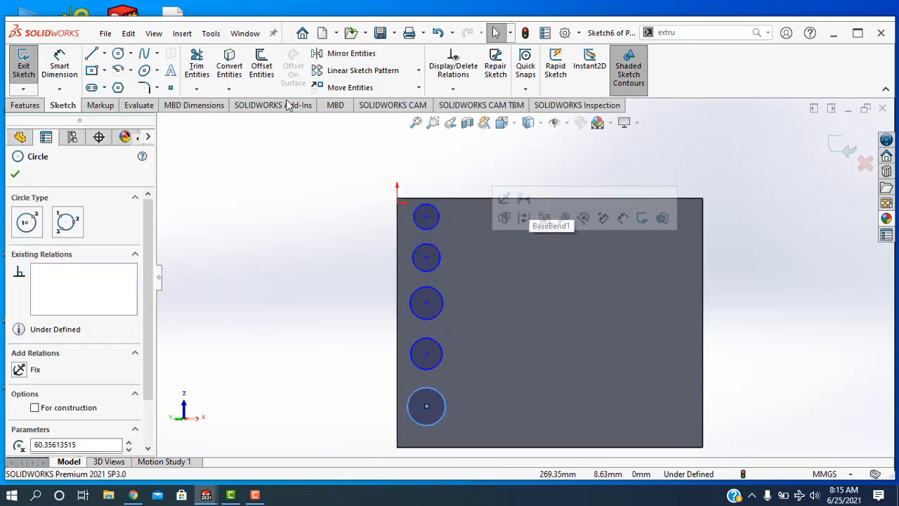
Connect the centres of the five circles with a chain of four vertical lines, from the first circle down to the last
click(94, 54)
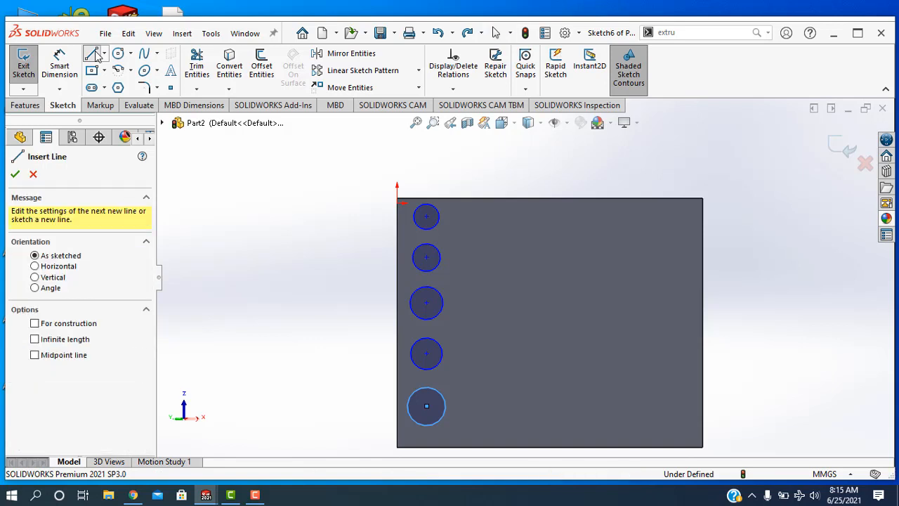
click(426, 217)
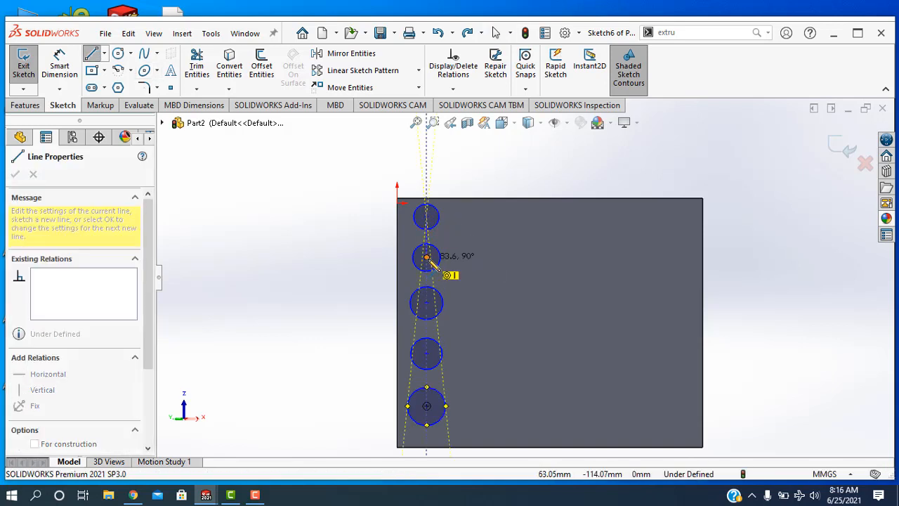
click(426, 257)
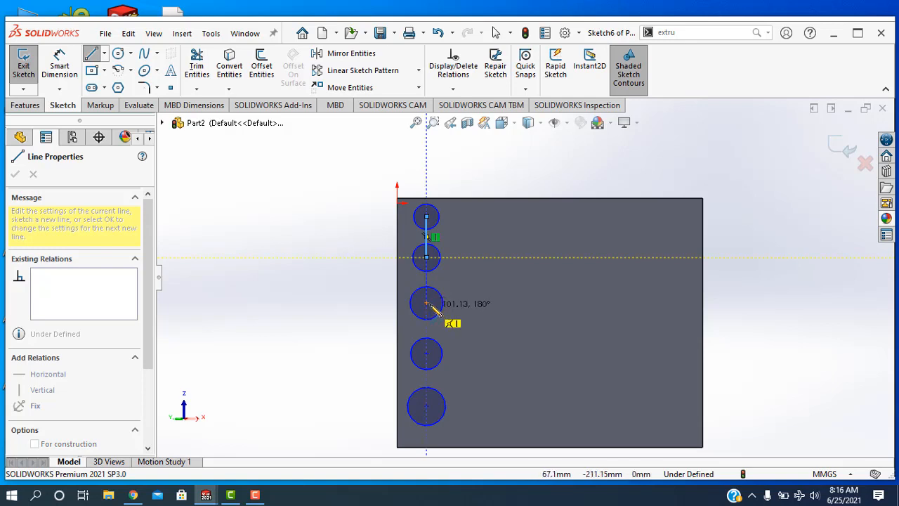
click(426, 303)
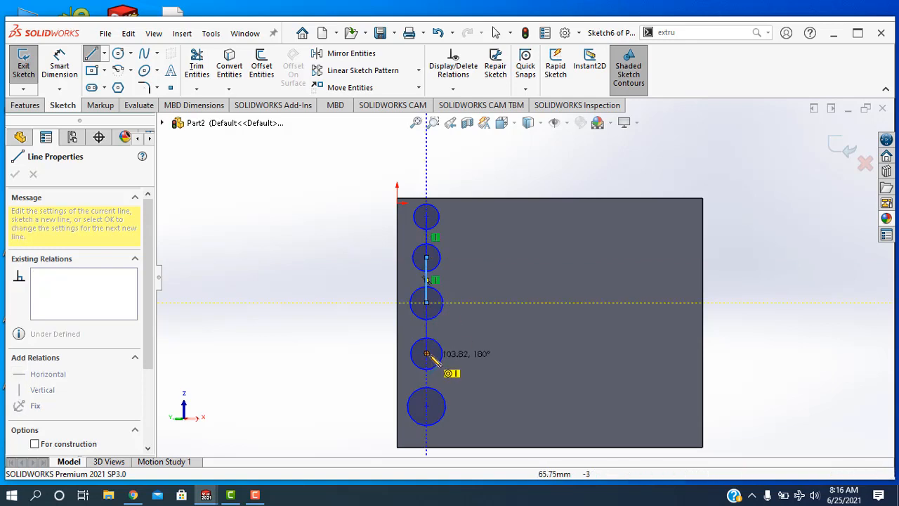
click(426, 353)
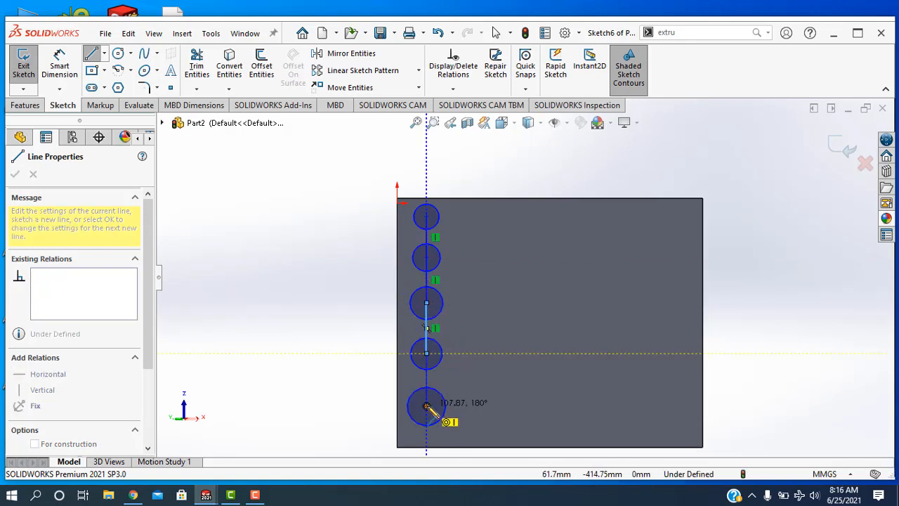
double_click(426, 405)
right_click(330, 341)
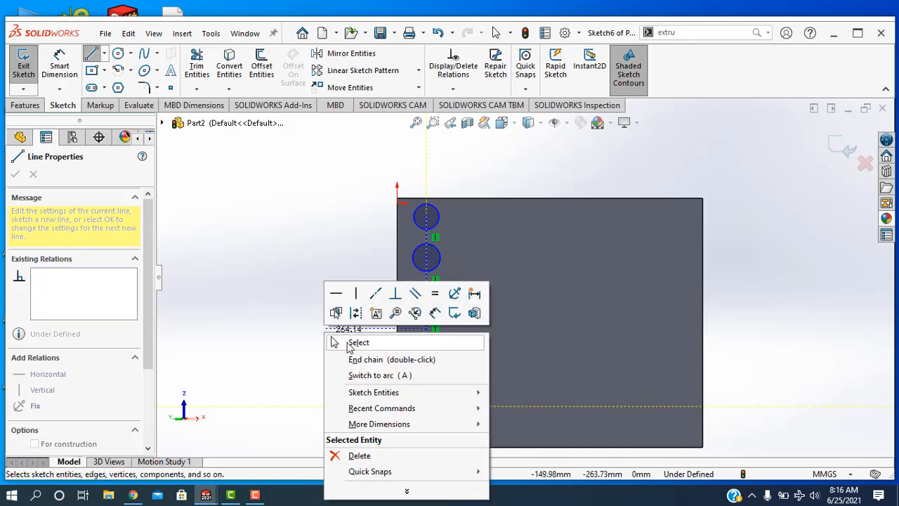
click(349, 342)
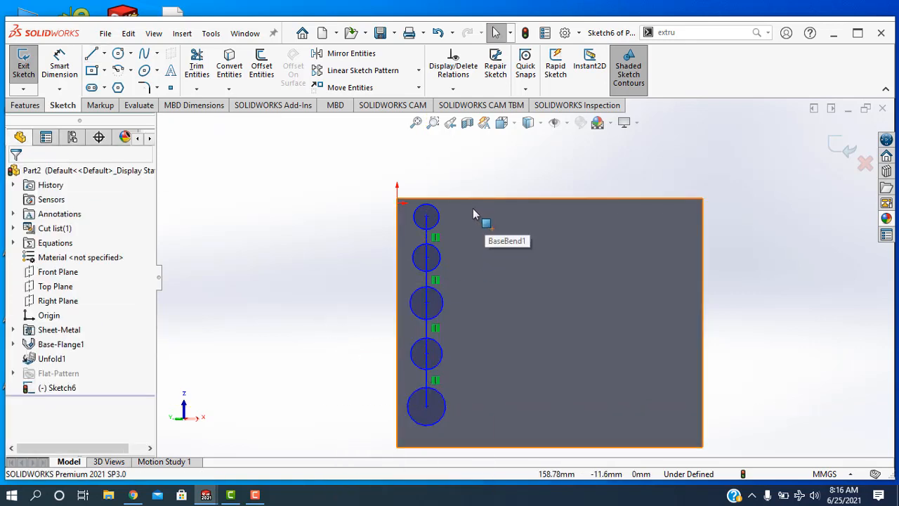
mouse_move(472, 206)
mouse_down()
mouse_move(455, 363)
mouse_move(417, 417)
mouse_up()
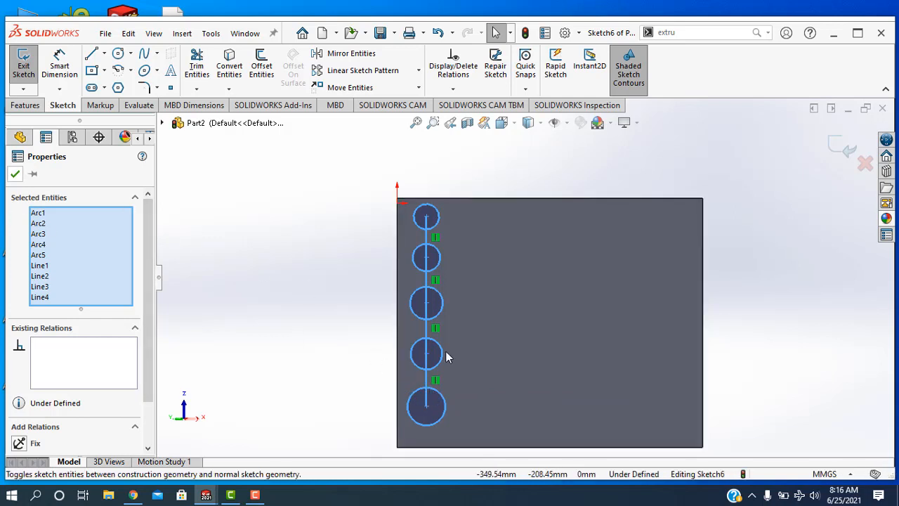
click(14, 174)
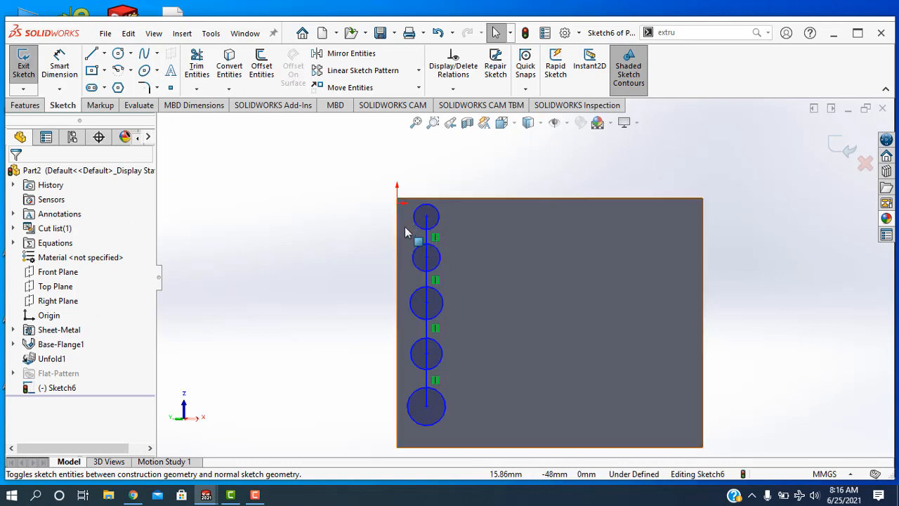
Make all five circles in the column the same size with an Equal relation
scroll(409, 232, down, 2)
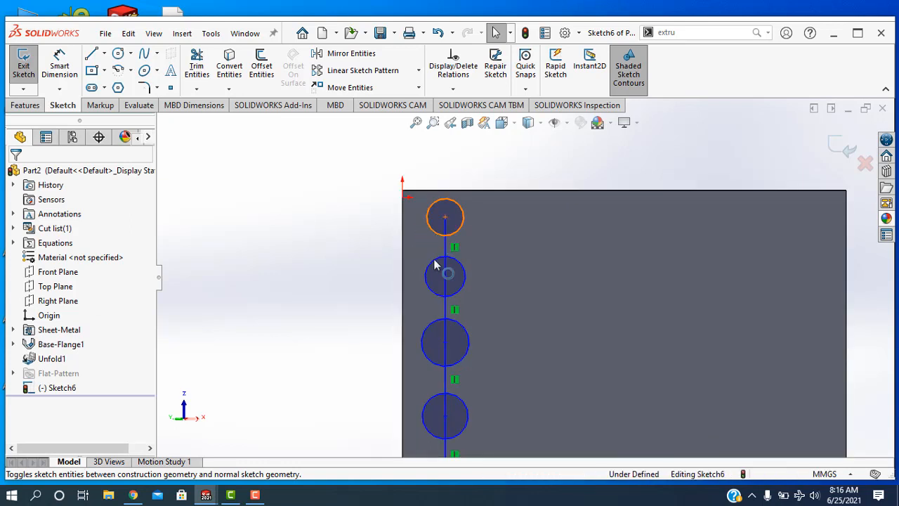
click(435, 267)
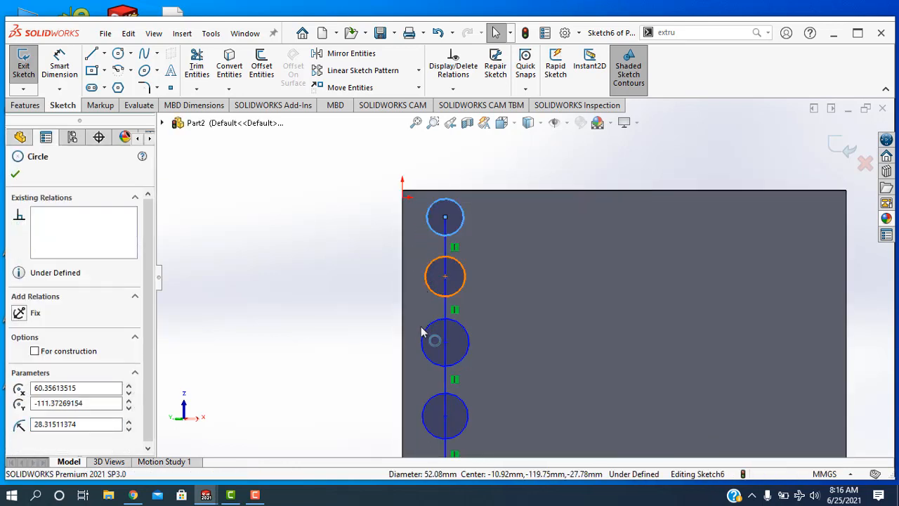
ctrl+click(426, 382)
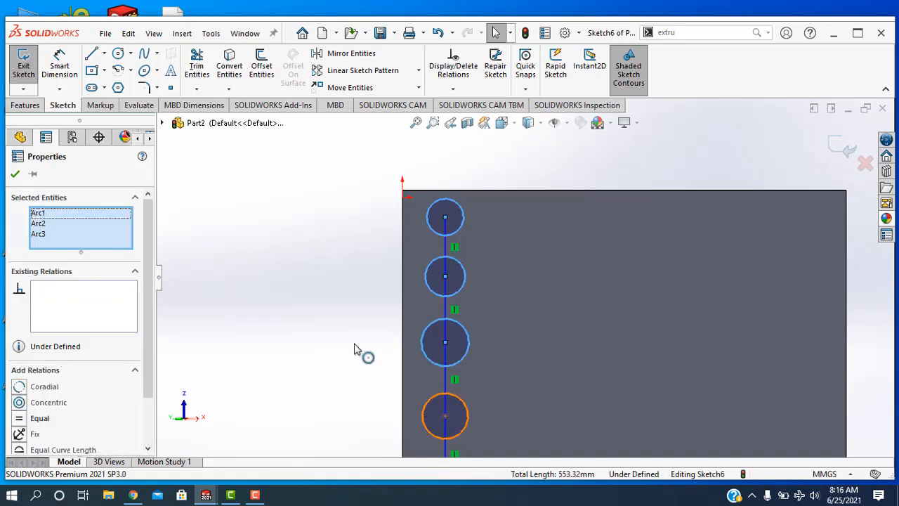
scroll(400, 343, up, 3)
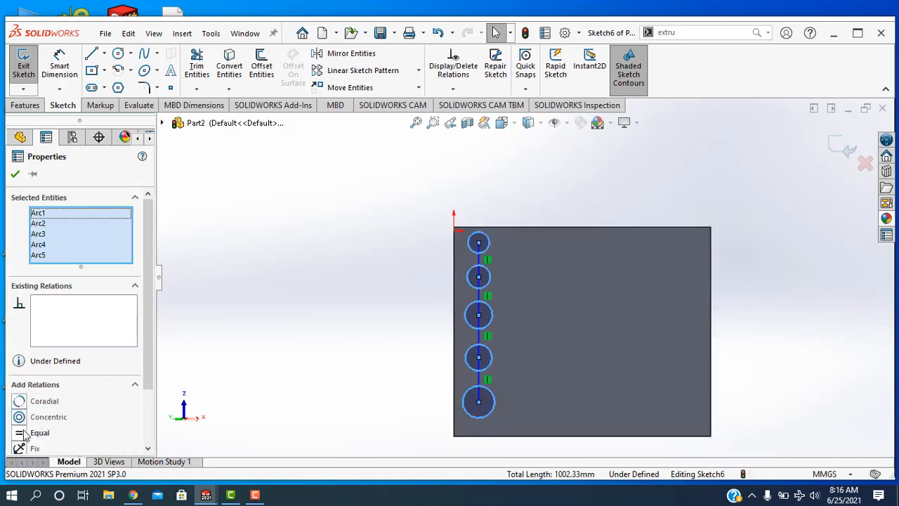
click(21, 434)
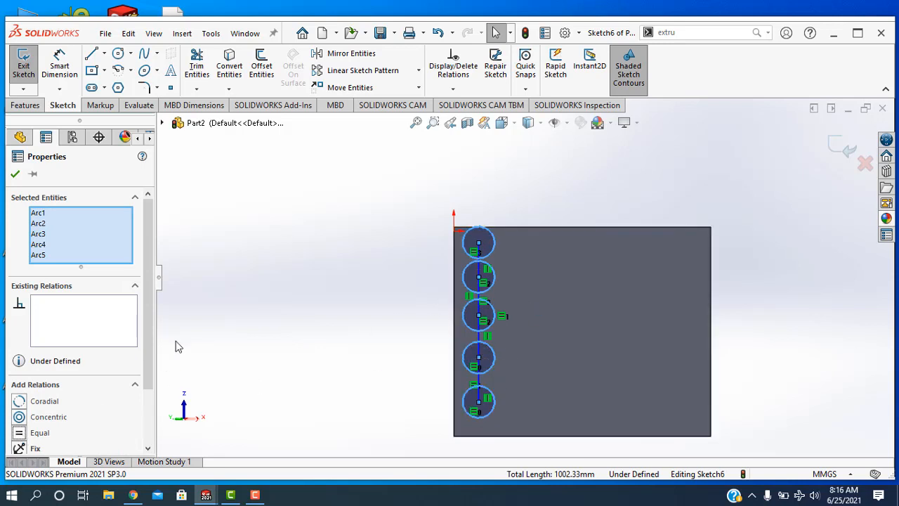
click(14, 173)
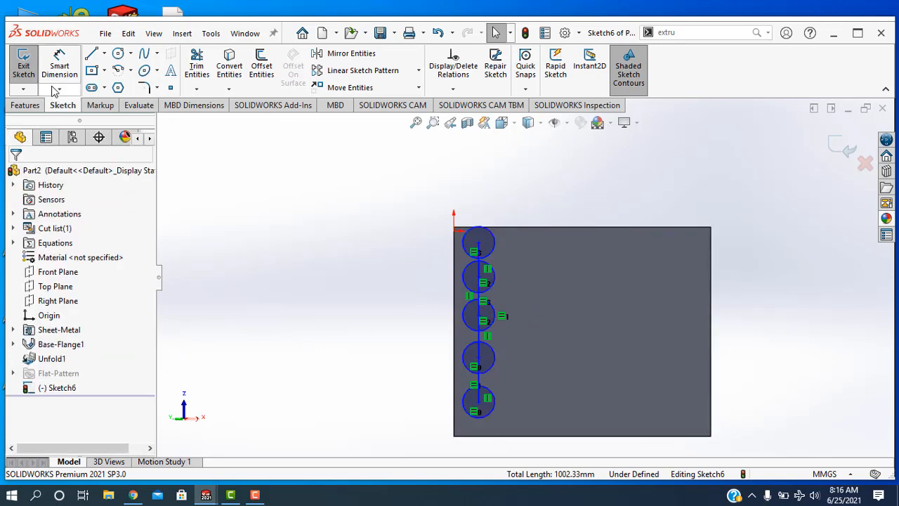
Dimension the topmost circle's diameter and set it to 50 mm
click(58, 67)
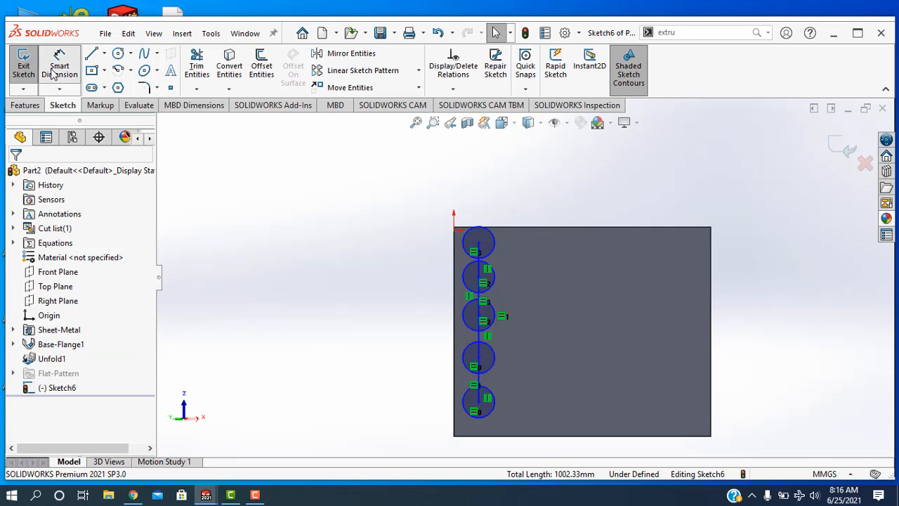
click(465, 249)
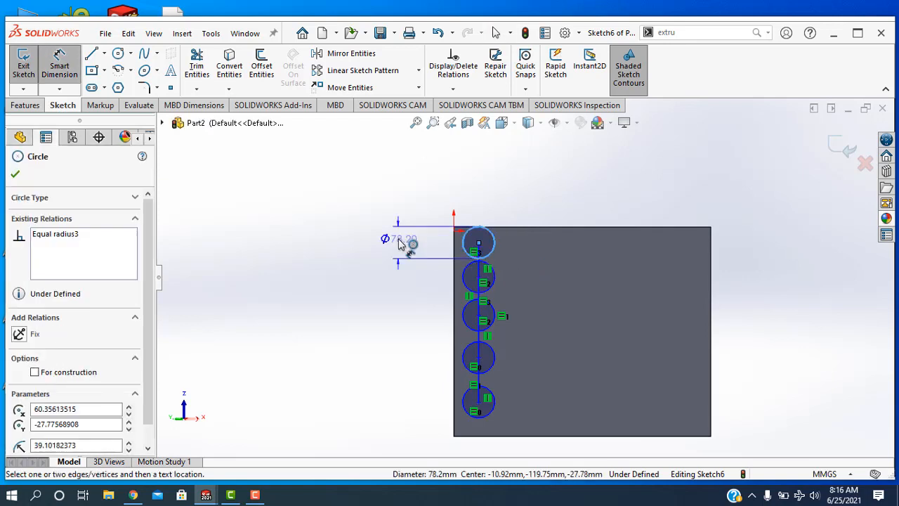
click(399, 248)
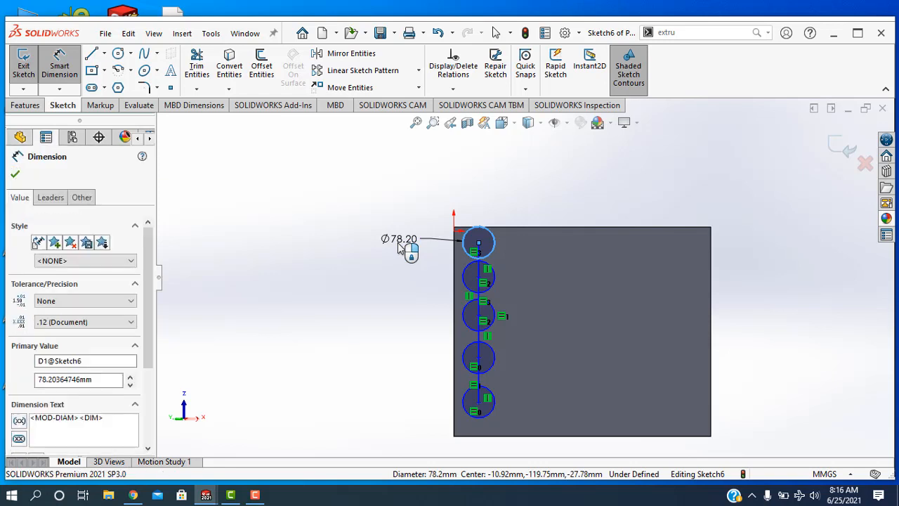
text(80)
key(Return)
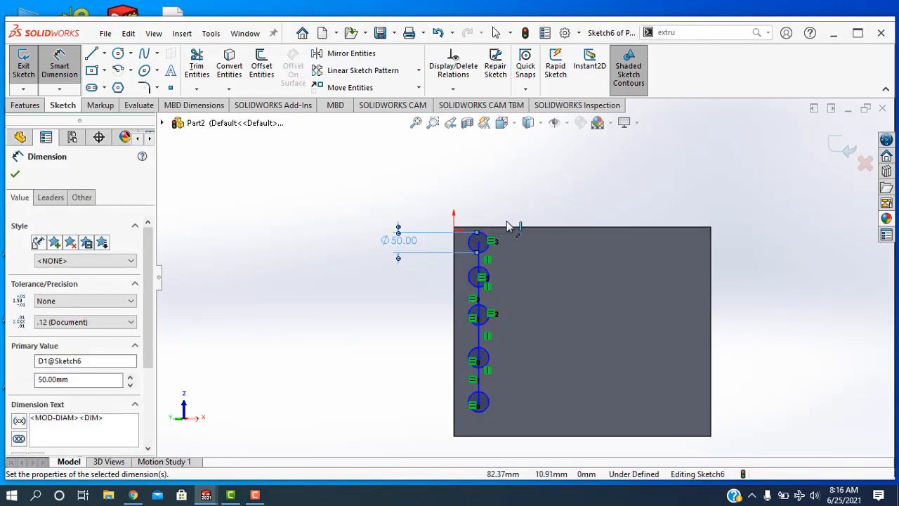
Dimension the horizontal distance from the sheet's left edge to the circle column and set it to 50 mm
scroll(540, 210, down, 2)
scroll(441, 271, down, 2)
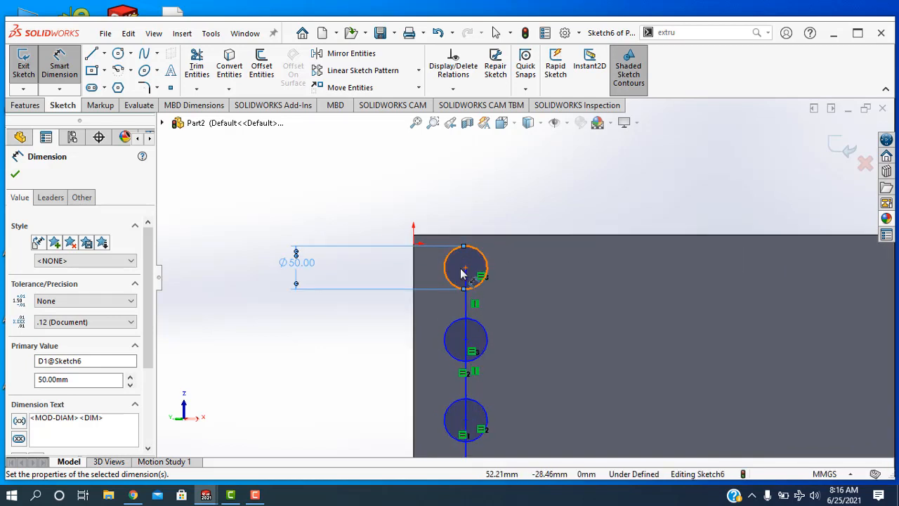
click(414, 269)
click(434, 199)
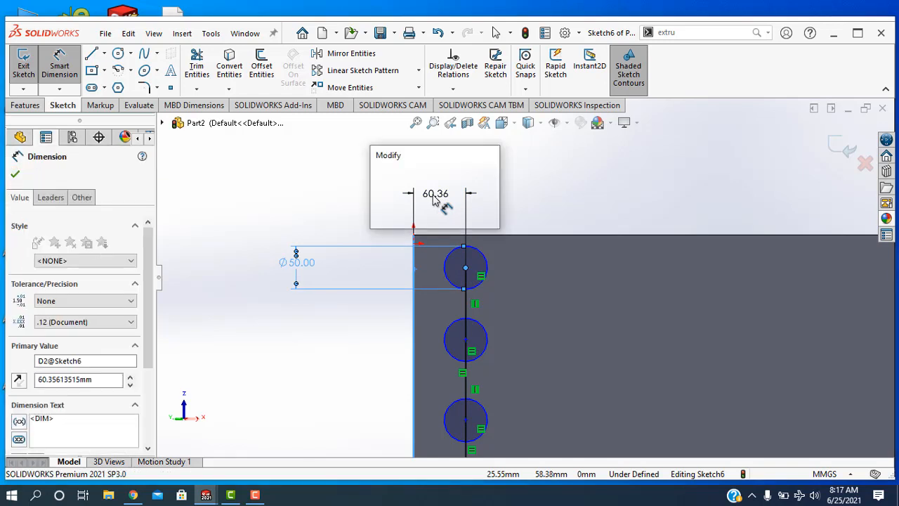
text(60)
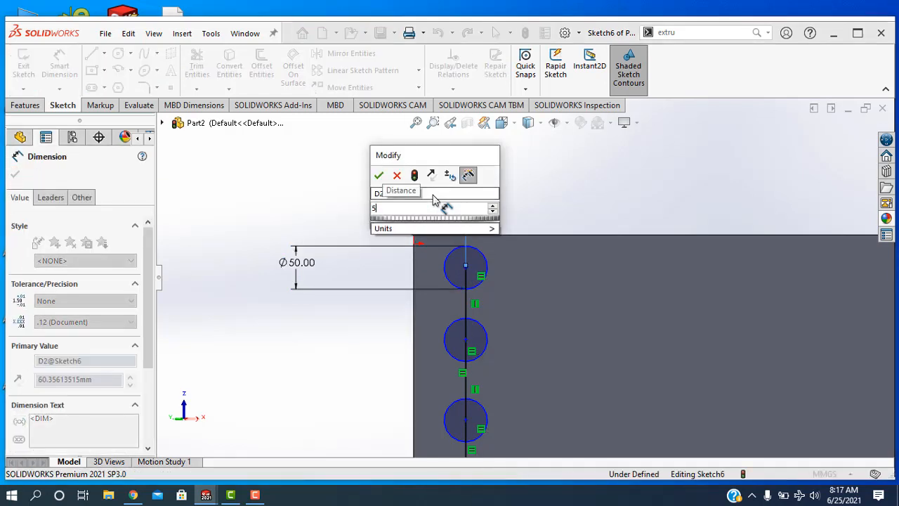
key(Return)
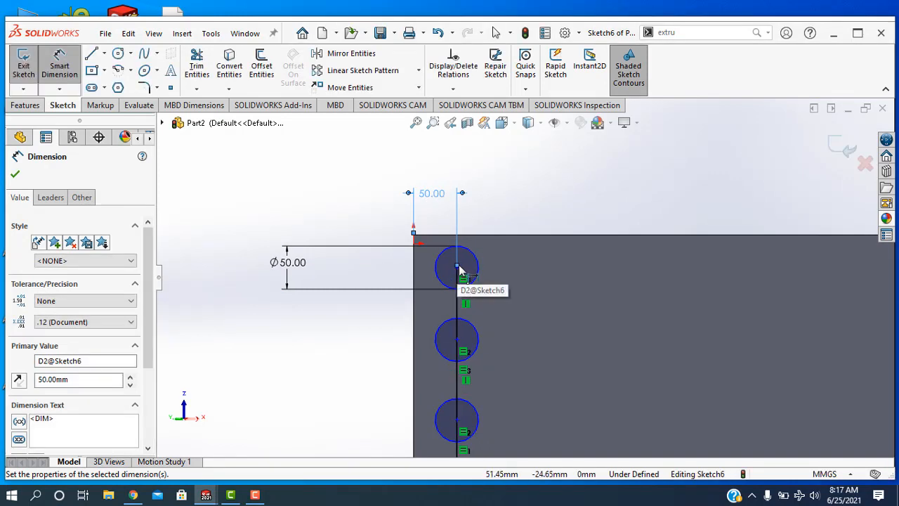
Dimension the vertical distance from the sheet's top edge to the topmost circle's centre, set it to 50 mm, and finish dimensioning
scroll(460, 269, down, 2)
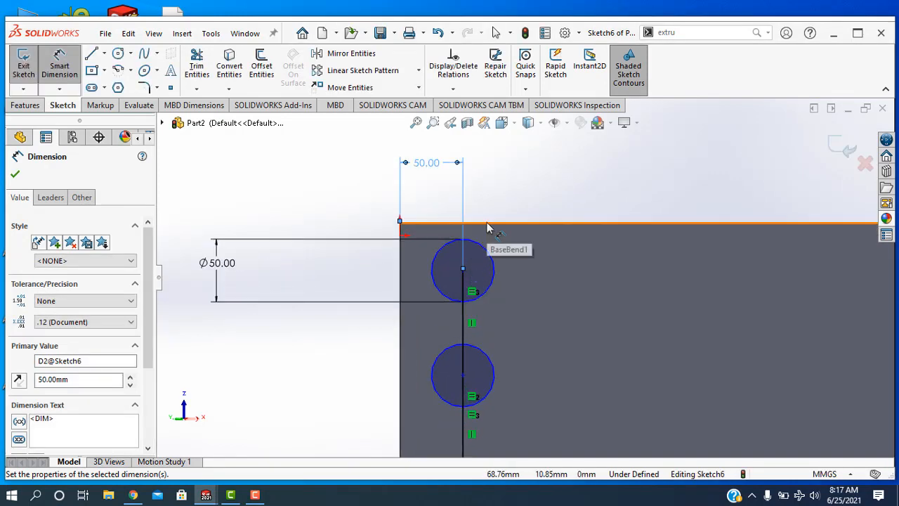
click(463, 271)
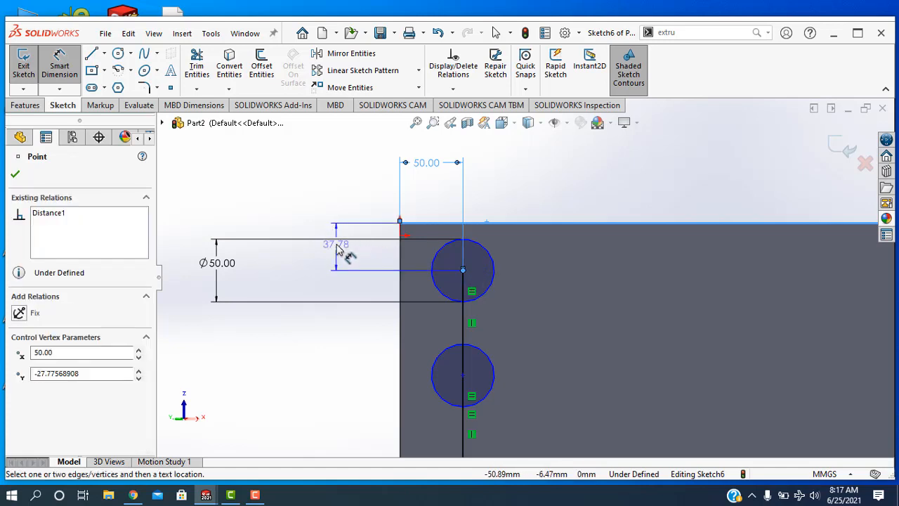
click(338, 247)
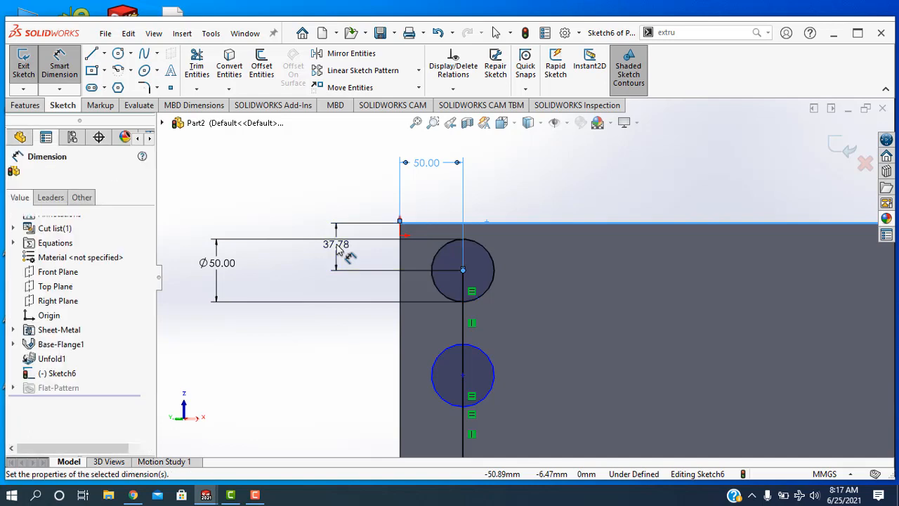
text(50)
key(Return)
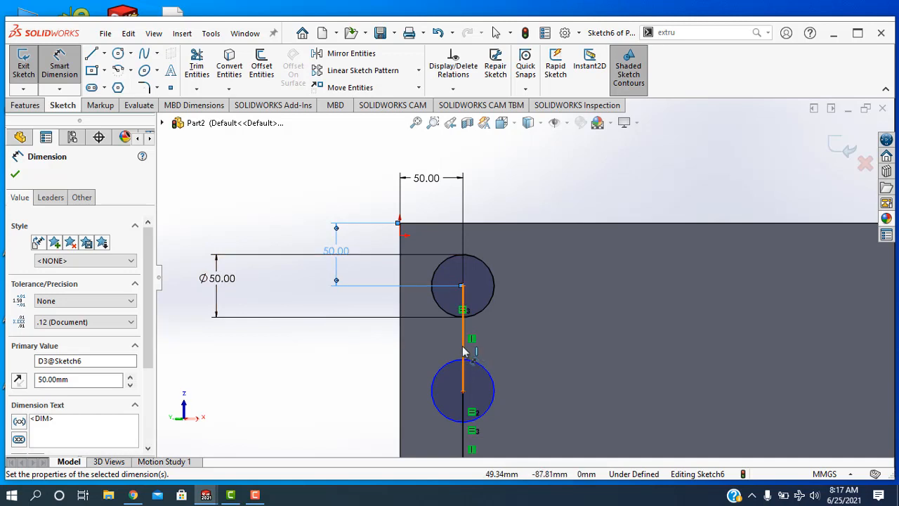
click(17, 175)
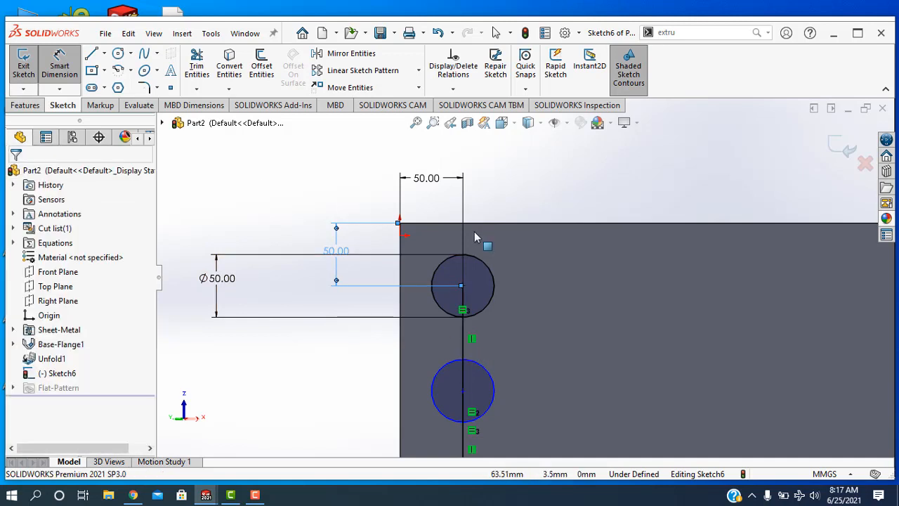
key(Escape)
Apply an Equal relation to the four vertical connecting lines so the circles are evenly spaced
scroll(523, 281, up, 6)
scroll(484, 321, down, 3)
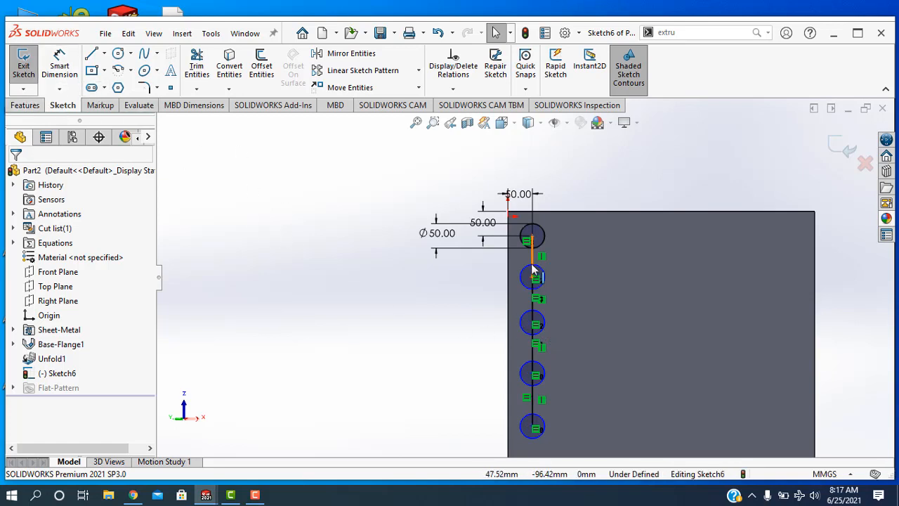
click(532, 304)
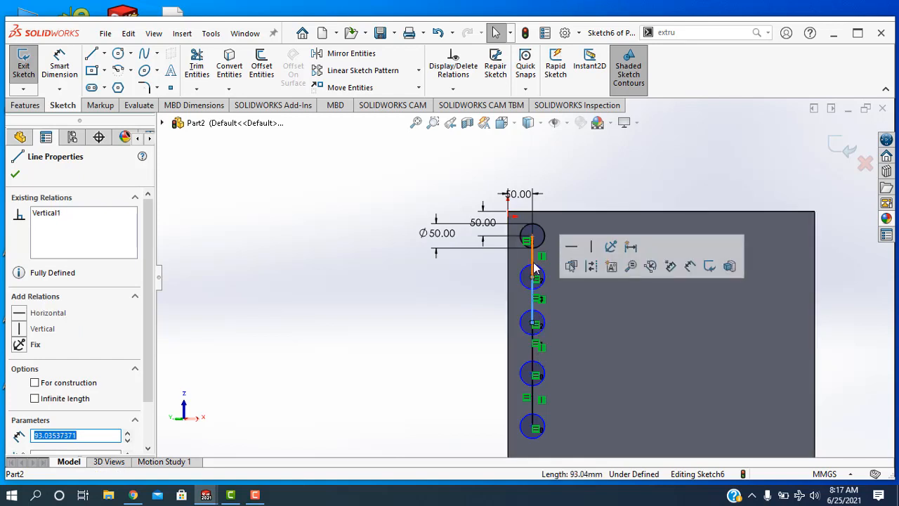
click(533, 263)
ctrl+click(535, 360)
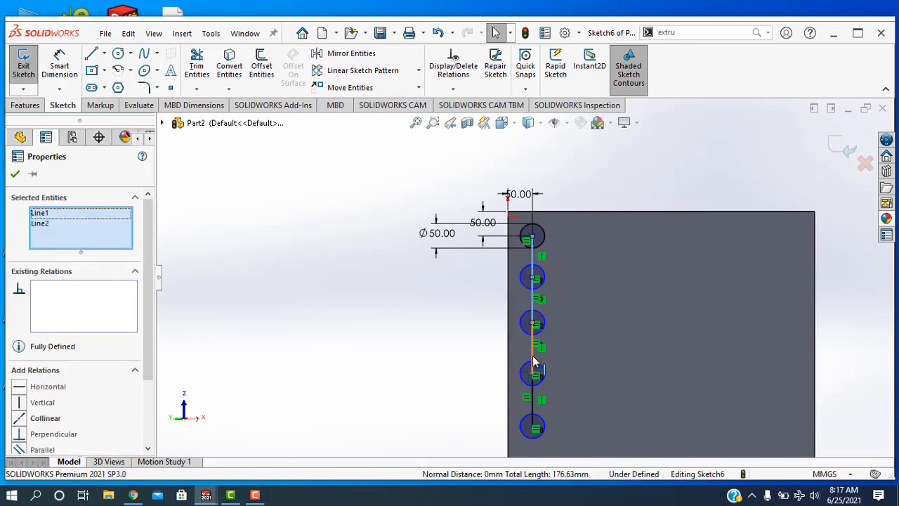
ctrl+click(532, 404)
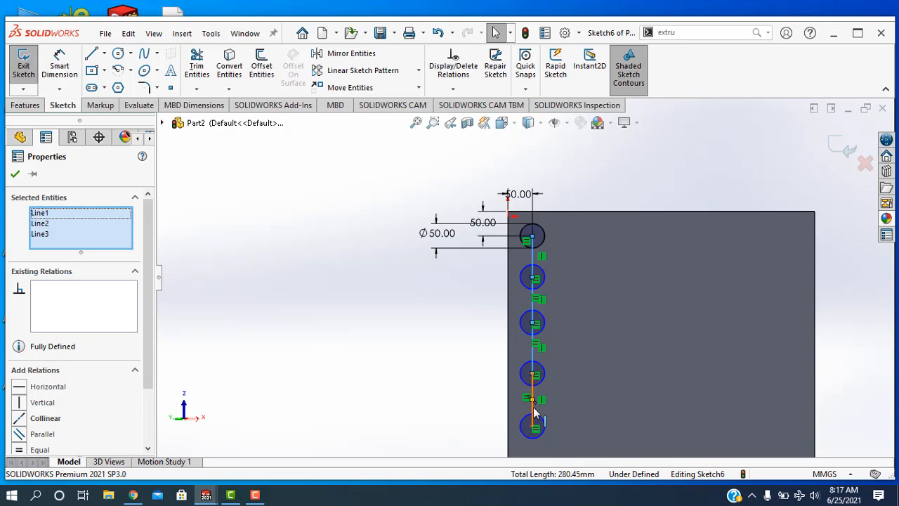
ctrl+click(532, 411)
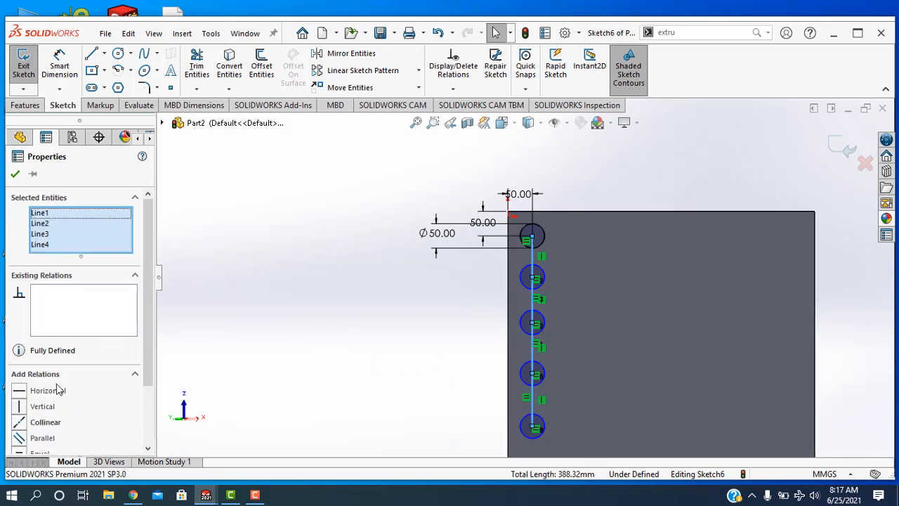
scroll(36, 414, down, 3)
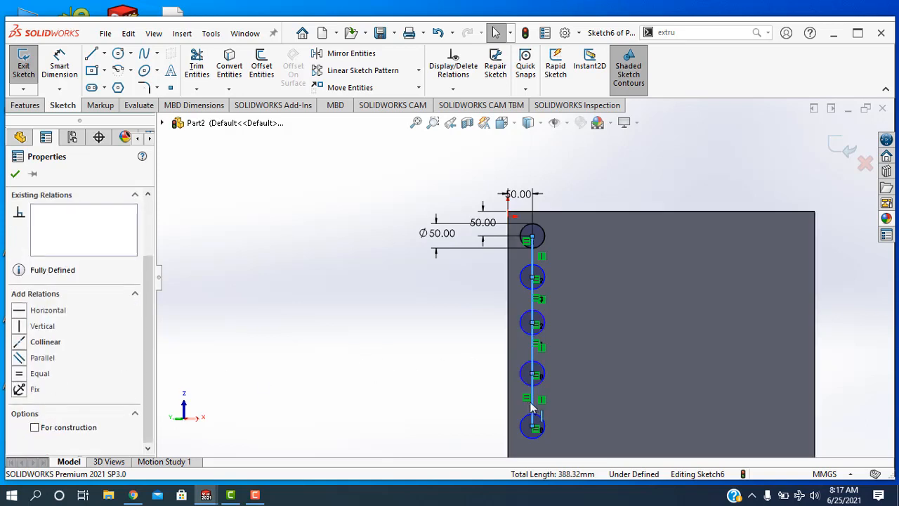
click(19, 375)
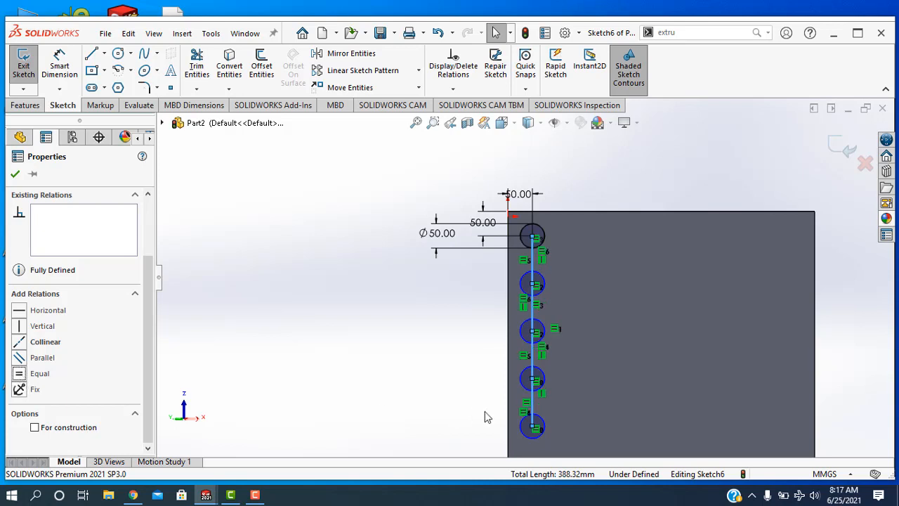
Convert the four vertical lines connecting the circle centres to construction geometry
double_click(533, 410)
right_click(534, 409)
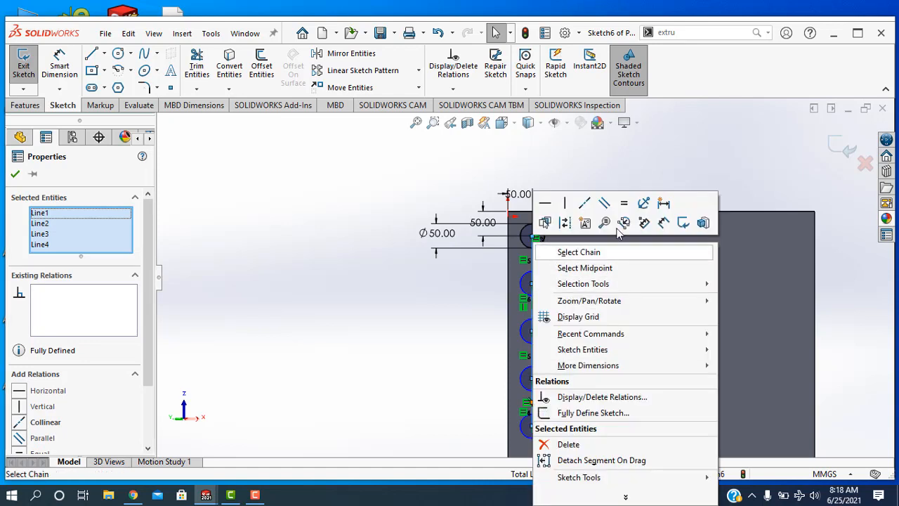
click(569, 223)
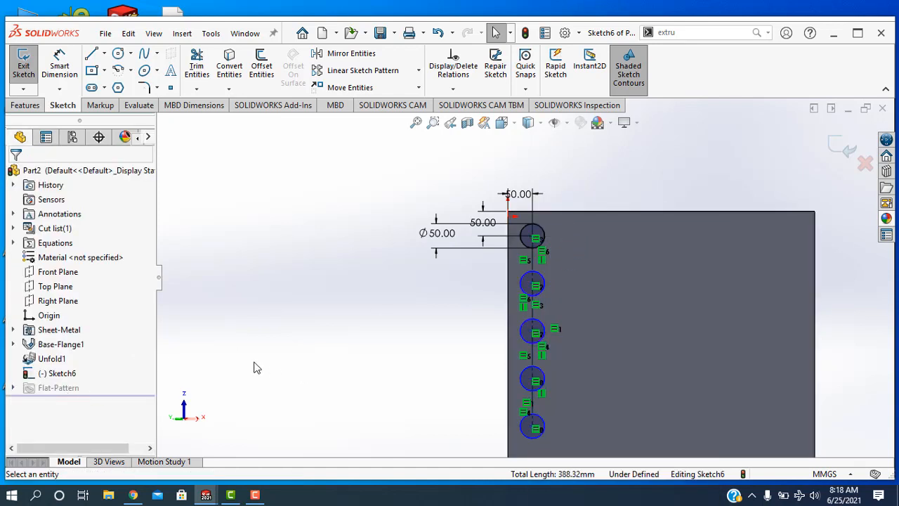
Dimension the vertical distance between the centres of the top two circles, set it to 95 mm, and finish dimensioning
click(61, 70)
scroll(543, 247, down, 2)
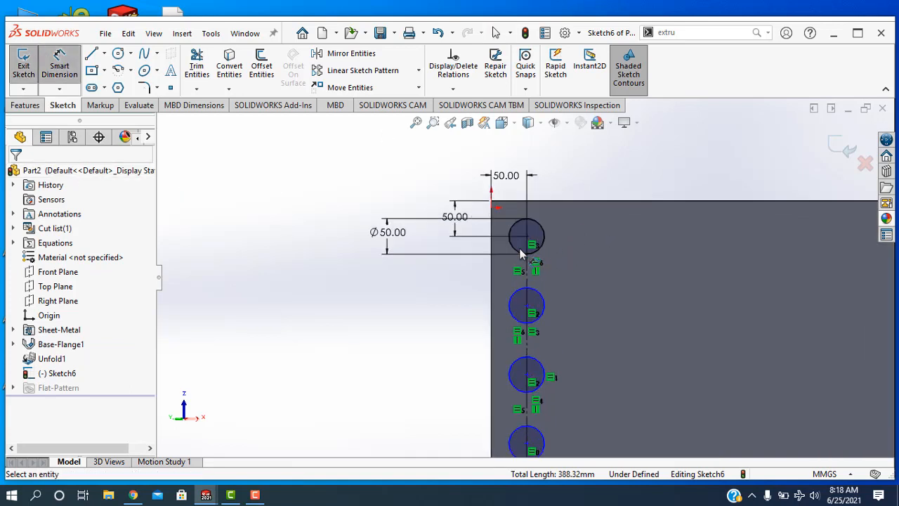
click(526, 237)
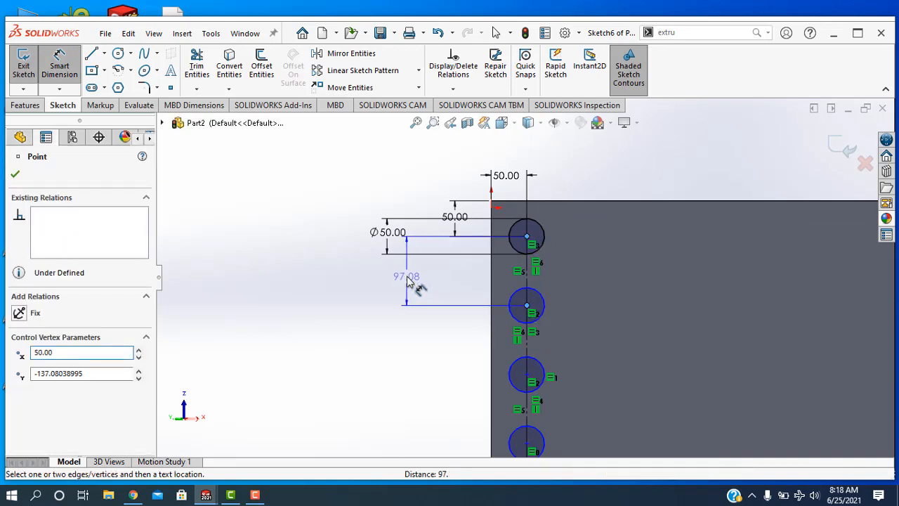
click(415, 291)
click(411, 281)
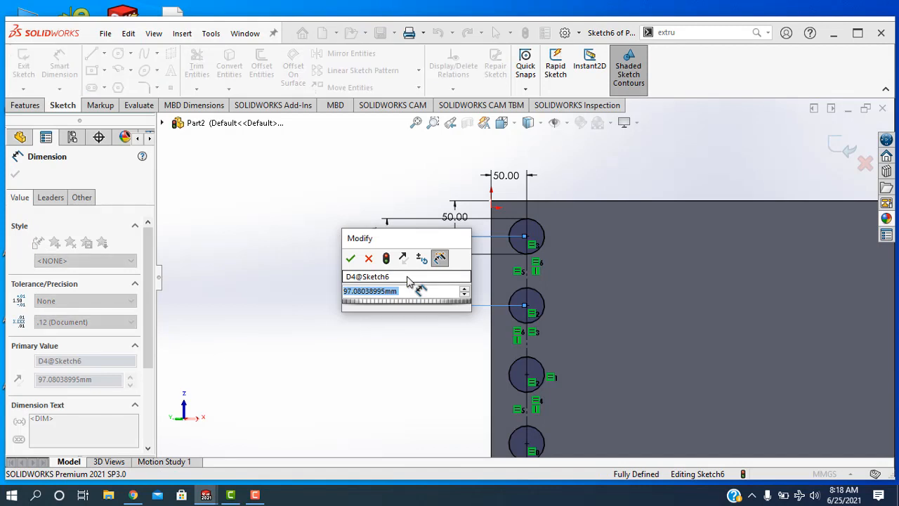
text(95)
key(Return)
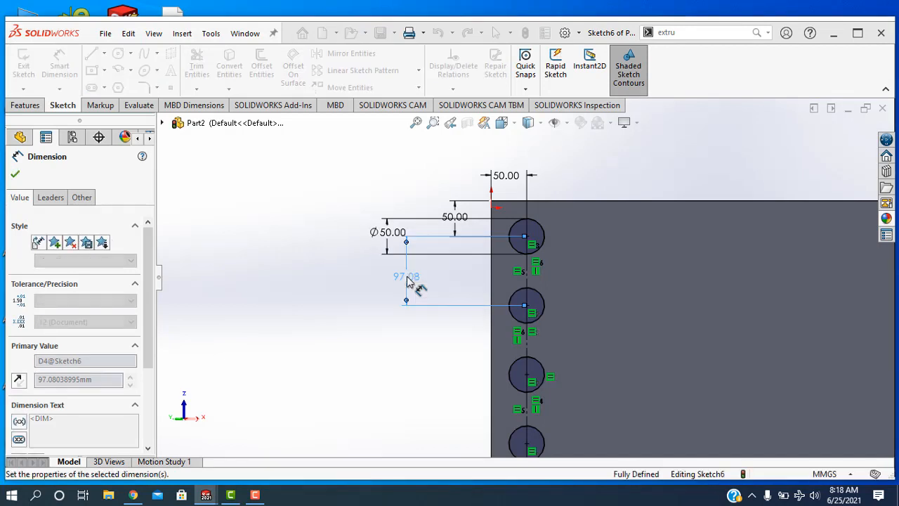
scroll(551, 397, down, 4)
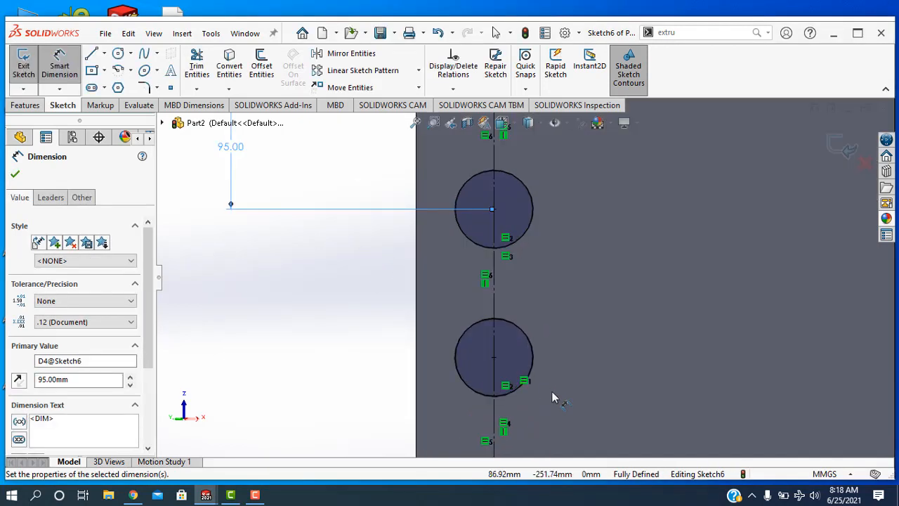
scroll(552, 394, up, 6)
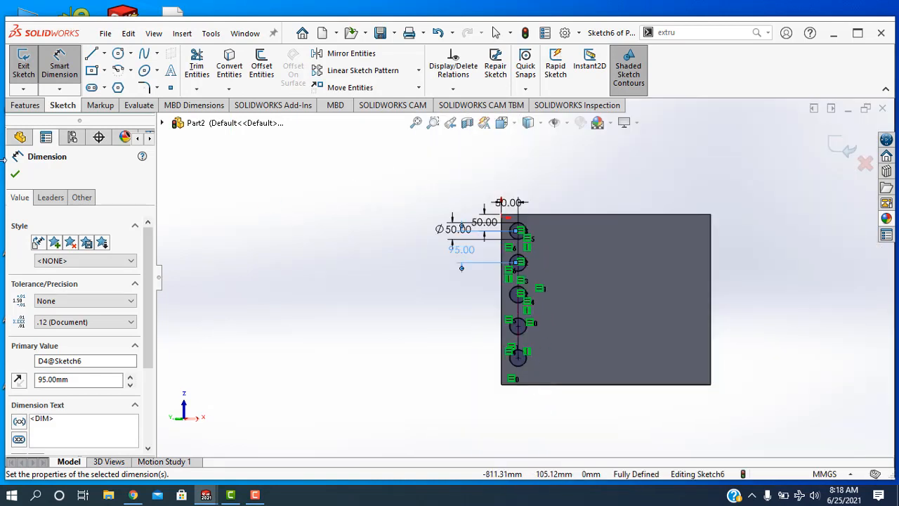
click(15, 176)
key(Escape)
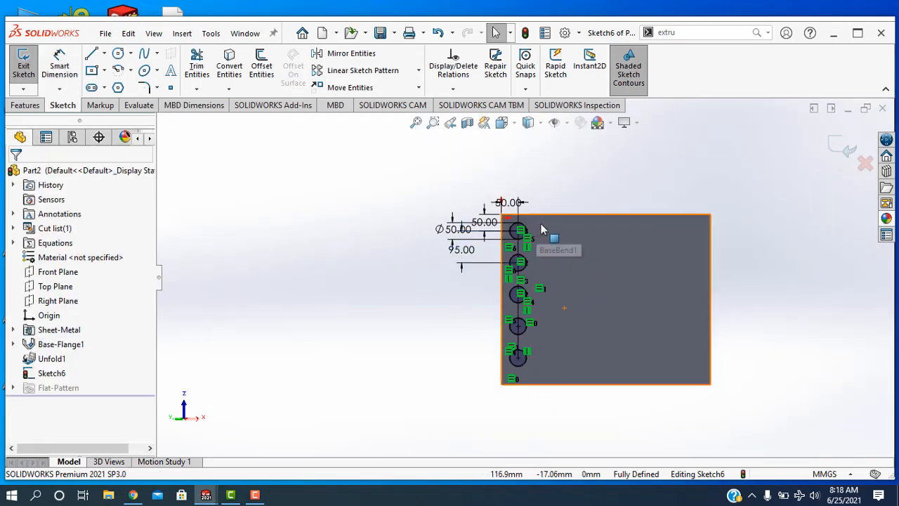
Create a linear sketch pattern of the whole circle column along the X-axis with 75 mm spacing and 8 instances
scroll(559, 259, down, 1)
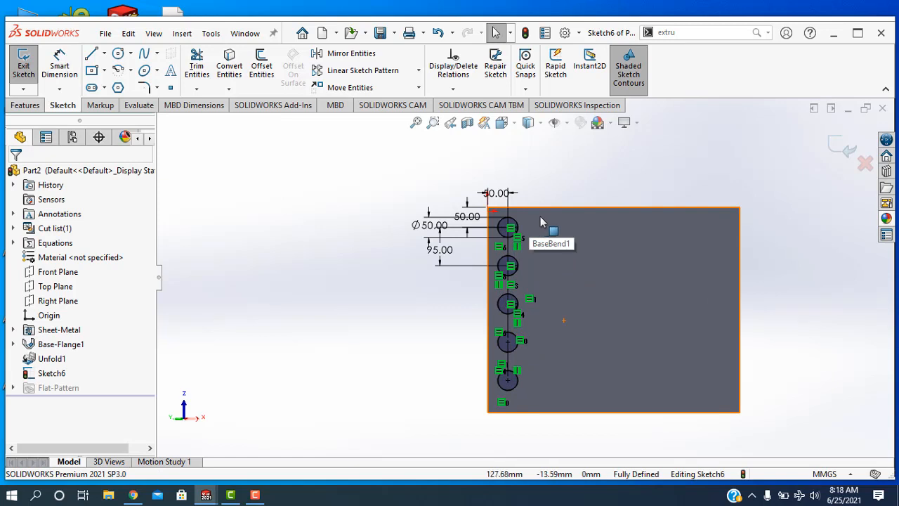
mouse_move(539, 216)
mouse_down()
mouse_move(534, 328)
mouse_move(507, 388)
mouse_move(515, 394)
mouse_up()
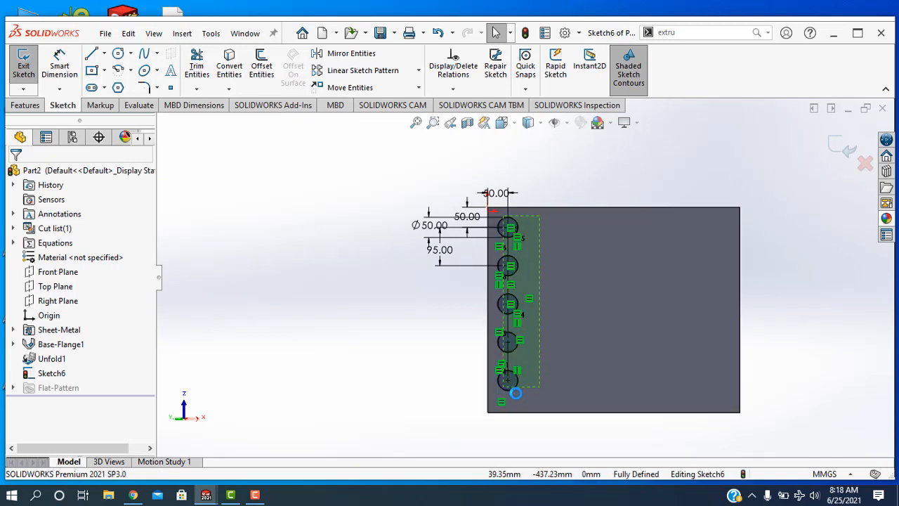
click(385, 71)
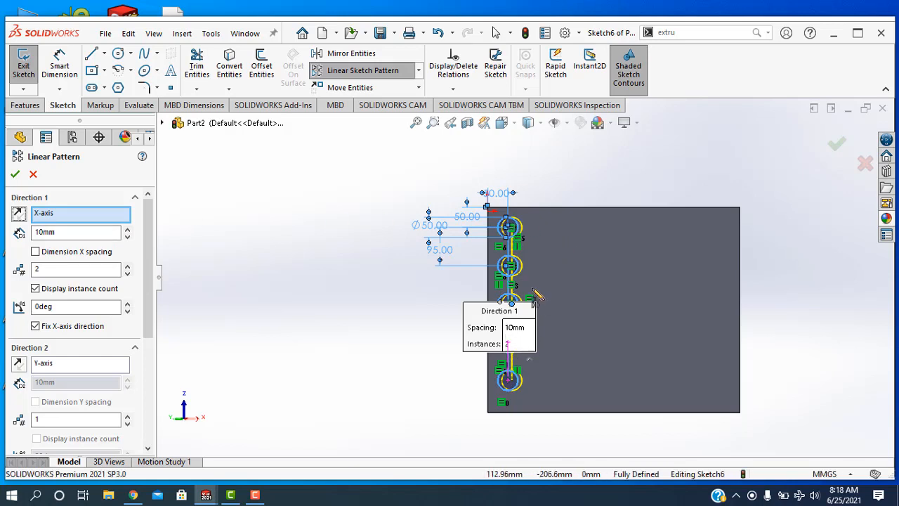
drag(69, 234, 29, 231)
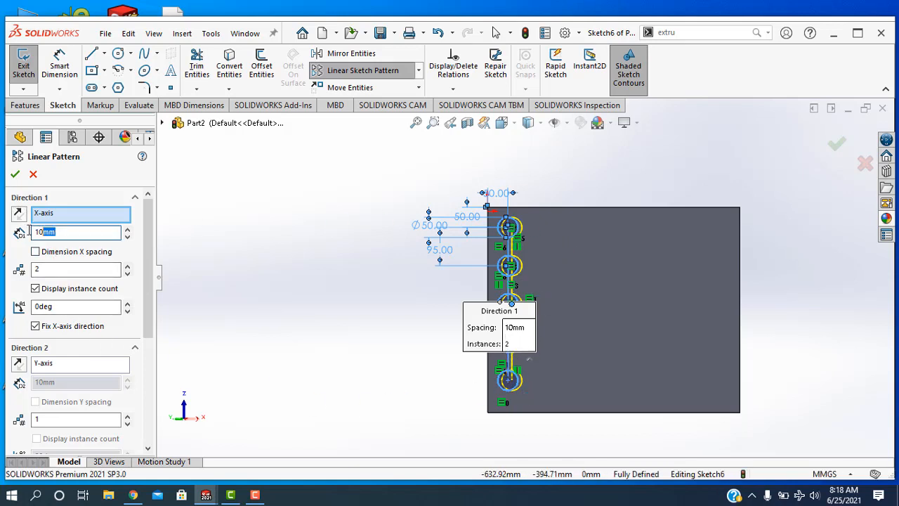
text(0)
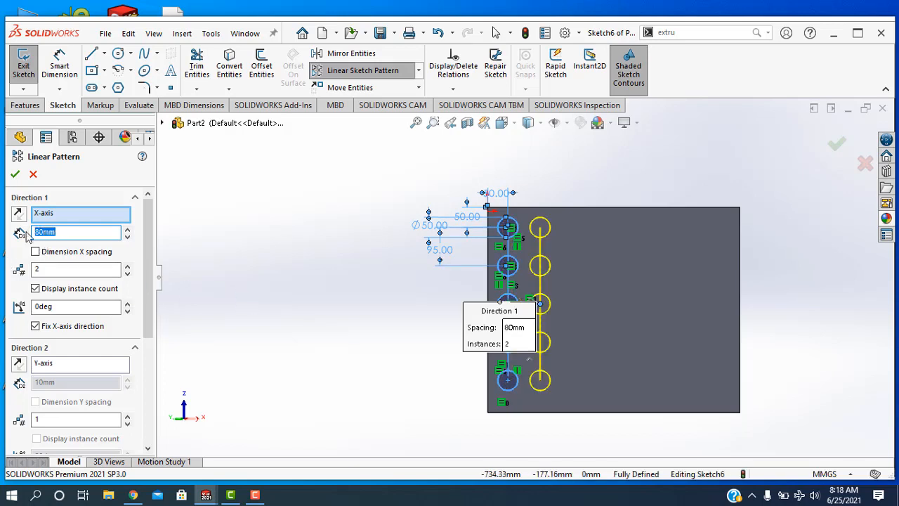
text(75)
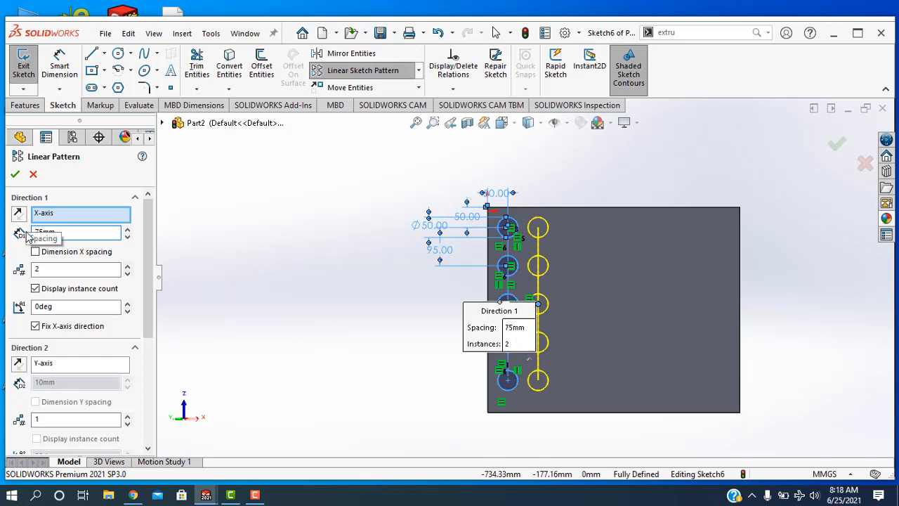
double_click(32, 269)
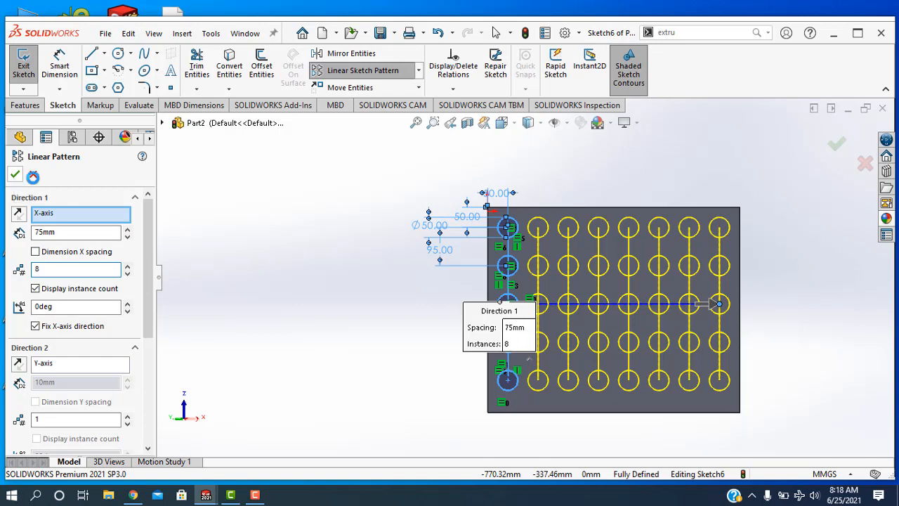
click(836, 143)
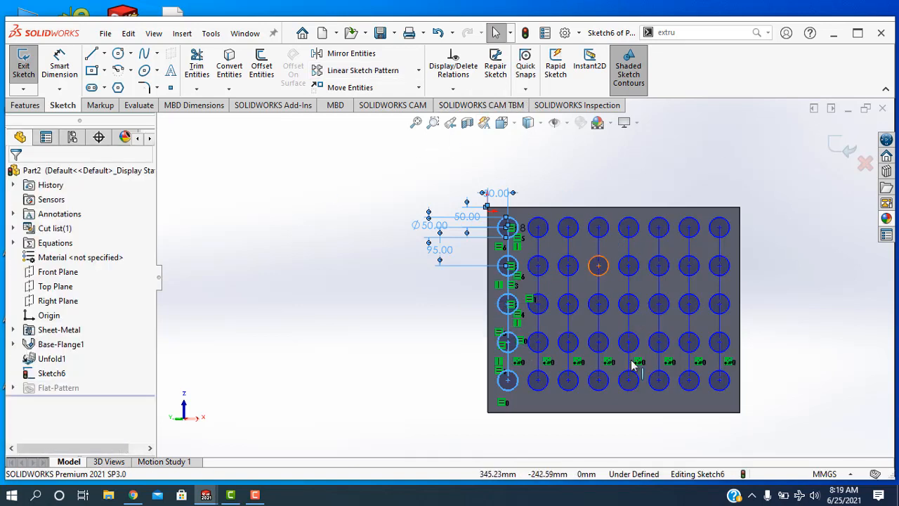
Fully define all entities in the sketch with calculated relations and dimensions, accept the result, and exit the sketch
scroll(598, 260, down, 2)
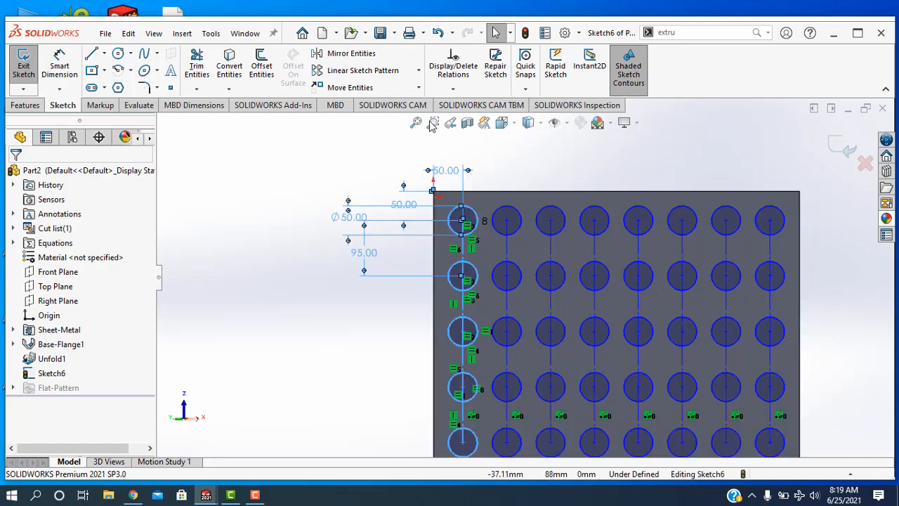
click(448, 91)
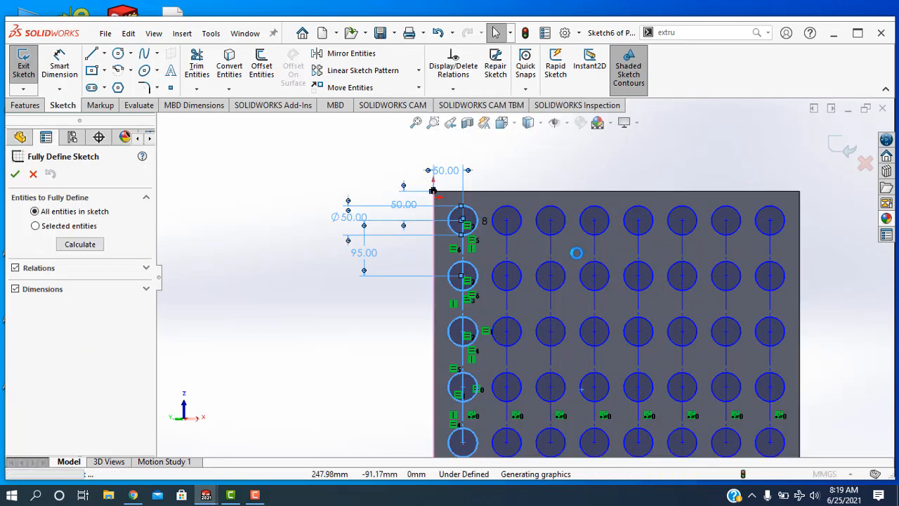
click(73, 247)
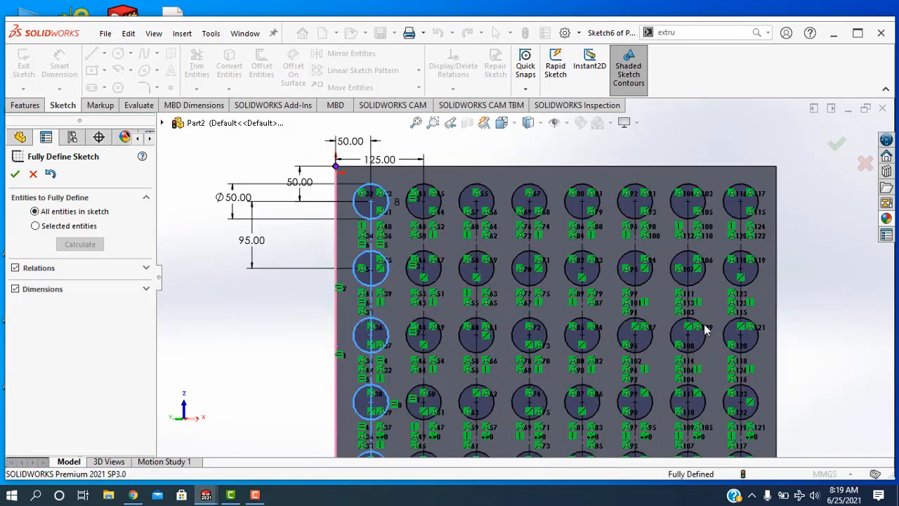
scroll(744, 343, down, 3)
scroll(744, 342, down, 2)
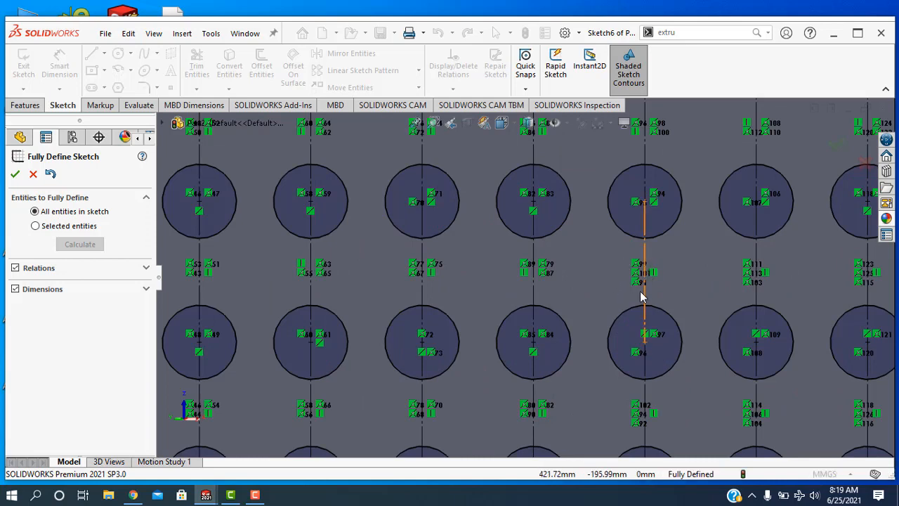
scroll(644, 337, up, 2)
scroll(618, 281, down, 3)
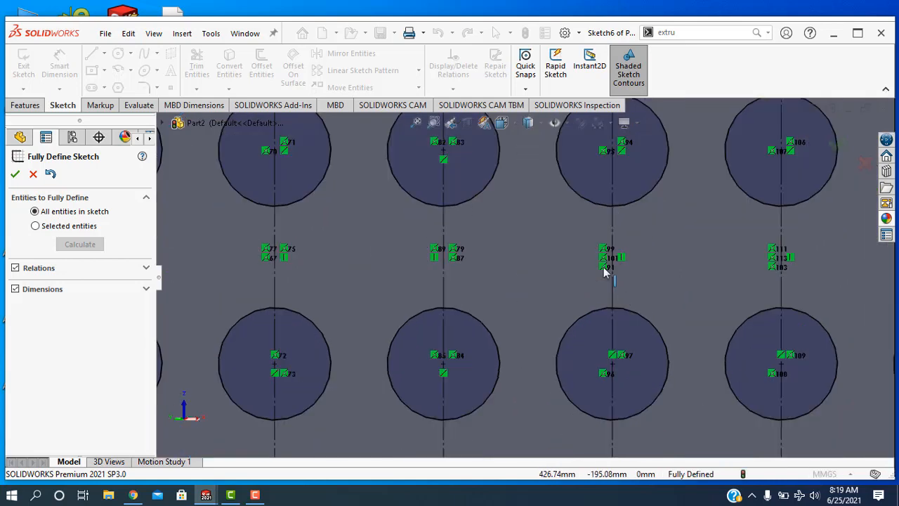
scroll(604, 274, up, 4)
scroll(611, 276, up, 5)
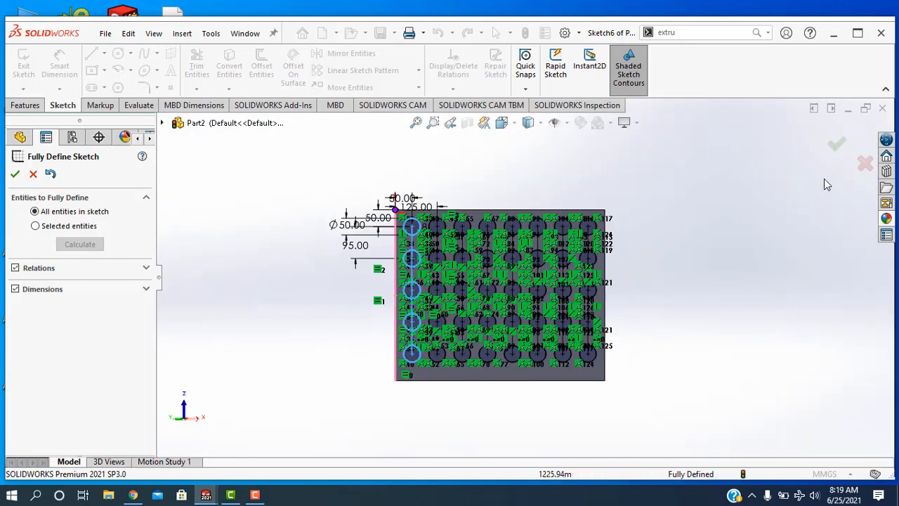
click(836, 145)
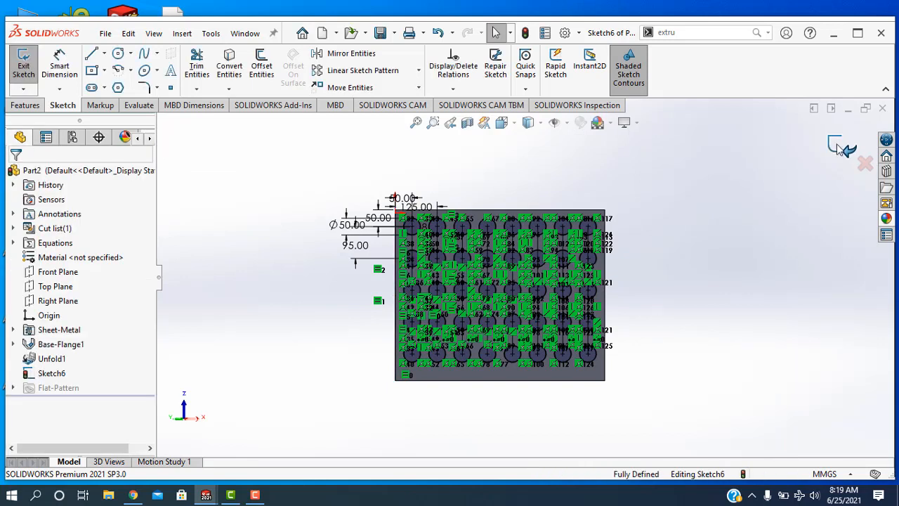
click(836, 146)
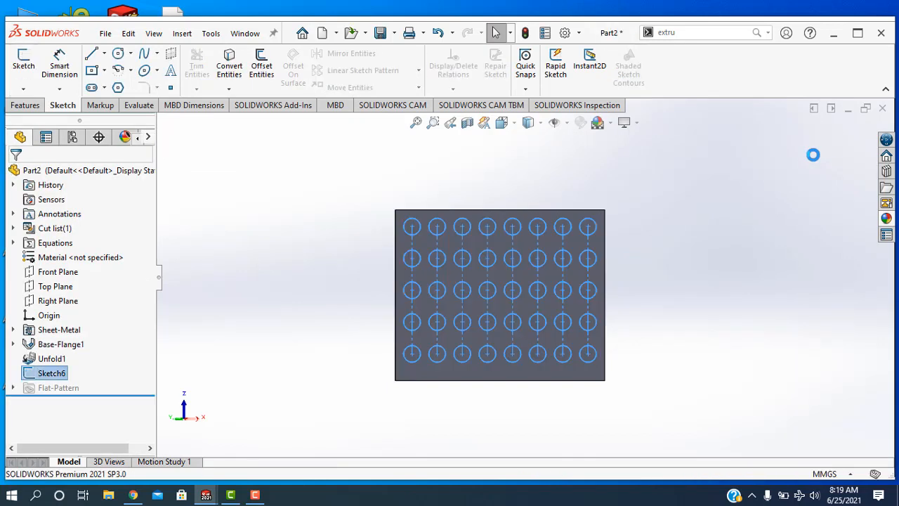
Cut the patterned circles through the flat sheet with a blind 10 mm Extruded Cut
click(29, 106)
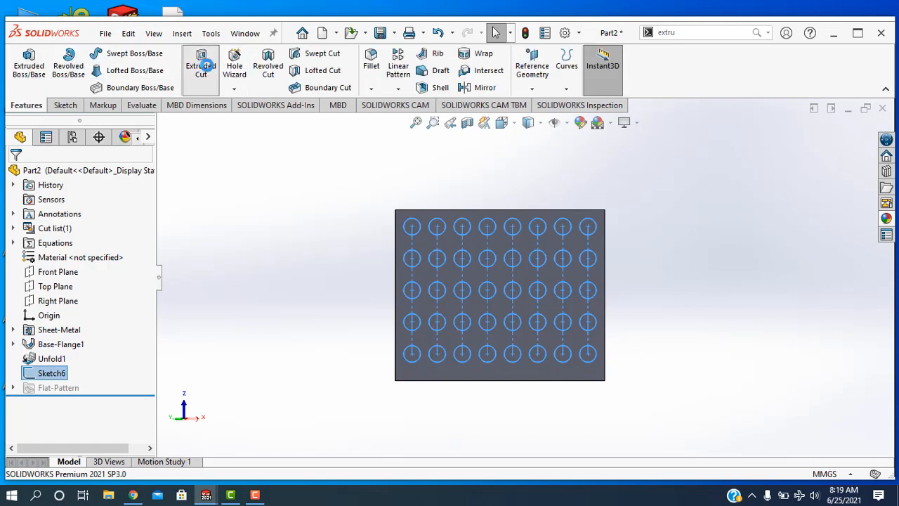
click(205, 65)
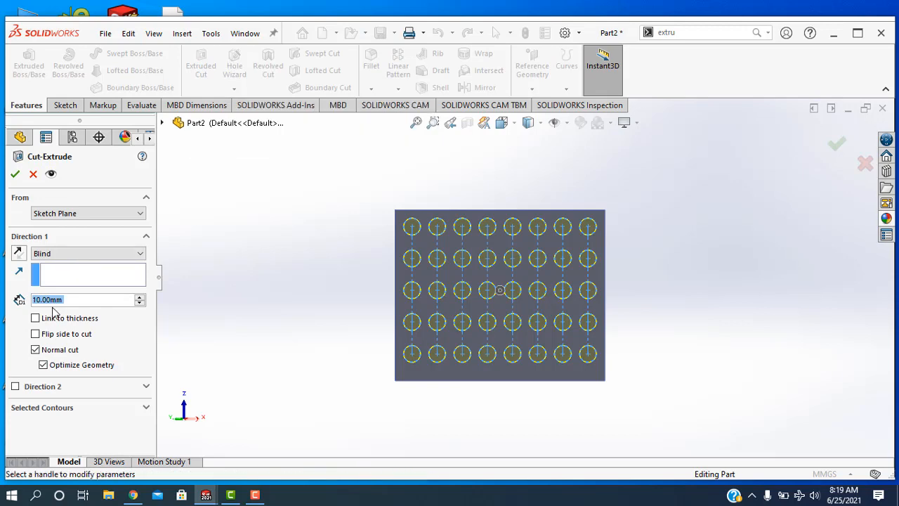
middle_drag(667, 286, 552, 307)
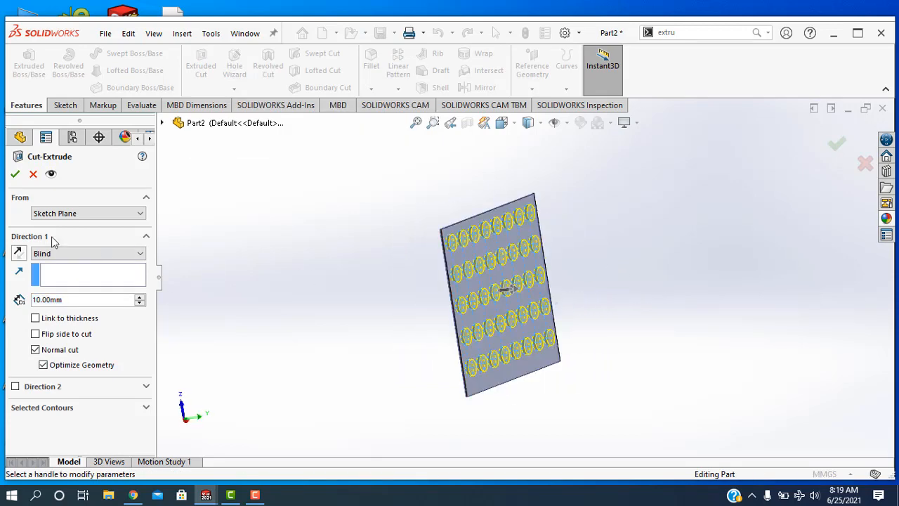
click(14, 174)
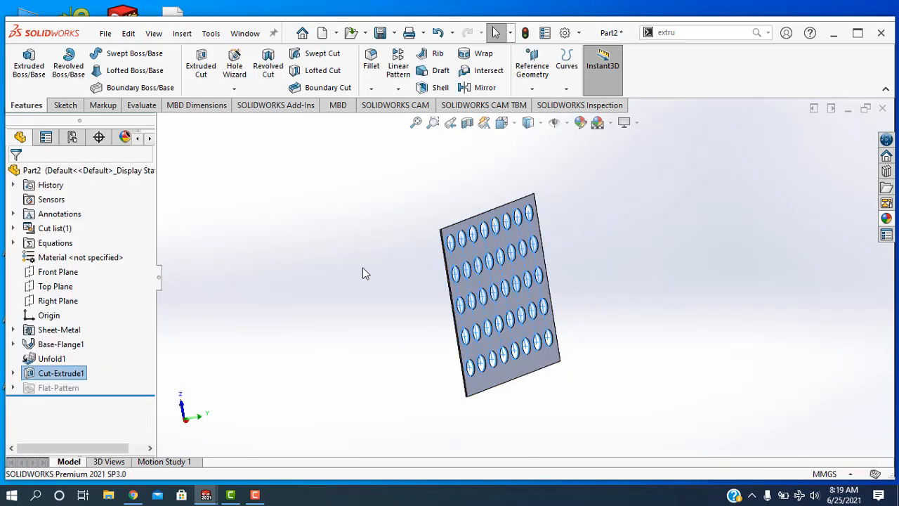
middle_drag(363, 268, 689, 242)
click(664, 281)
scroll(627, 299, down, 2)
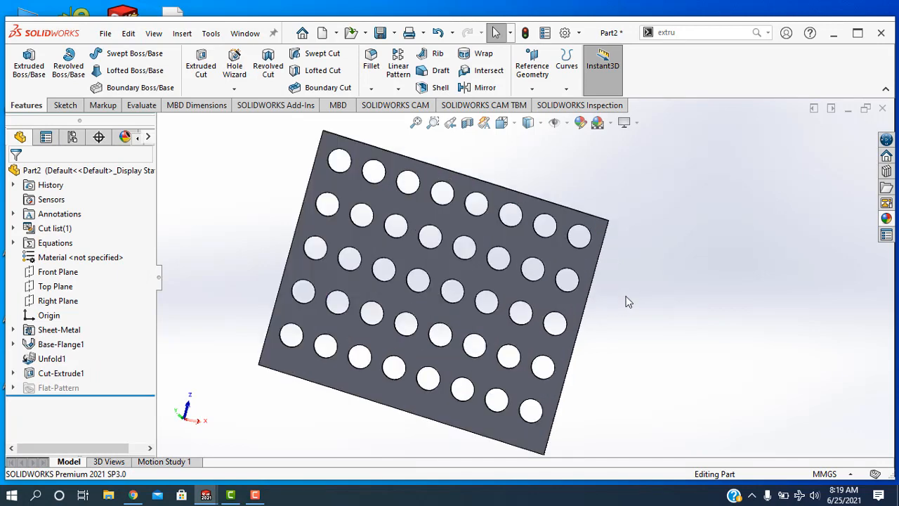
Fold the perforated sheet back into a tube, using the preselected side edge as fixed and BaseBend1 as the bend
scroll(646, 304, up, 1)
middle_drag(639, 305, 629, 242)
click(182, 33)
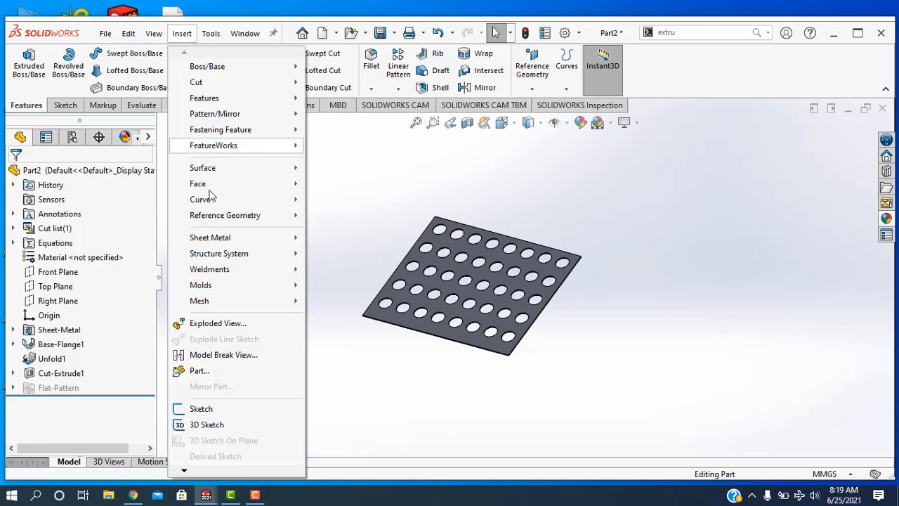
mouse_move(209, 240)
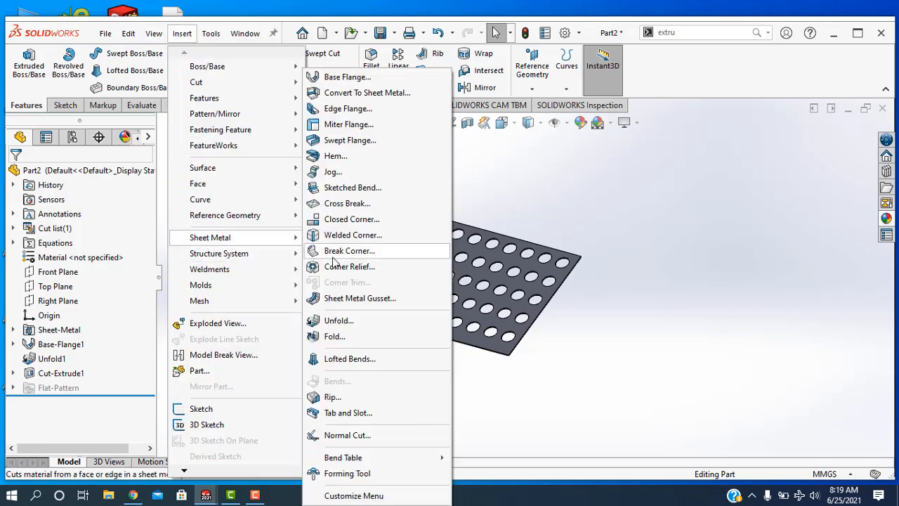
click(341, 337)
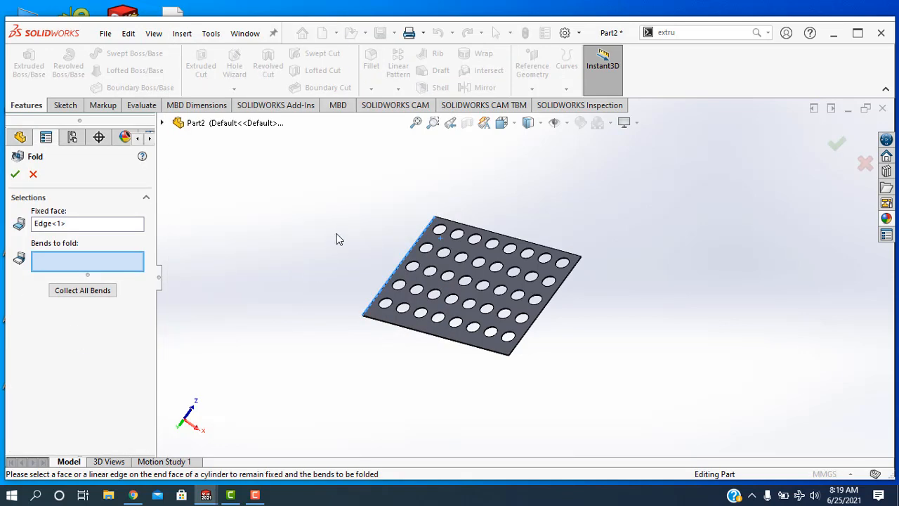
middle_drag(336, 234, 363, 335)
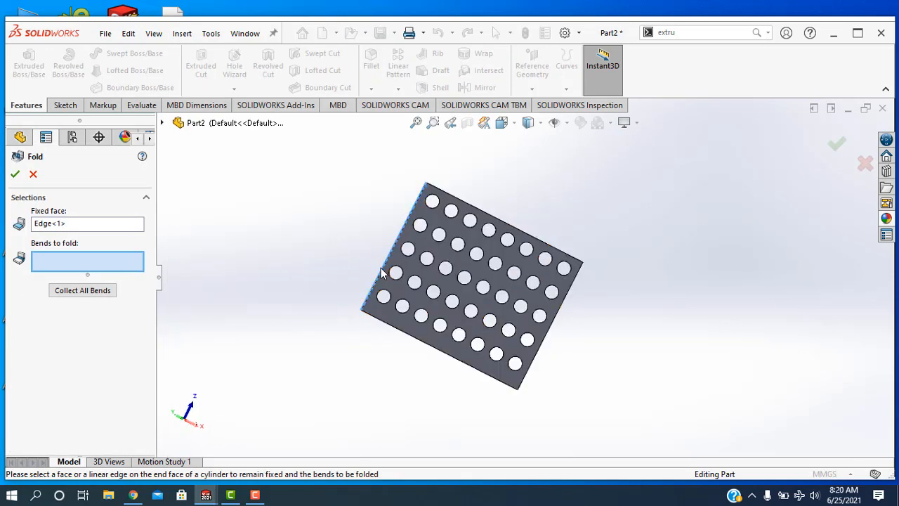
click(430, 279)
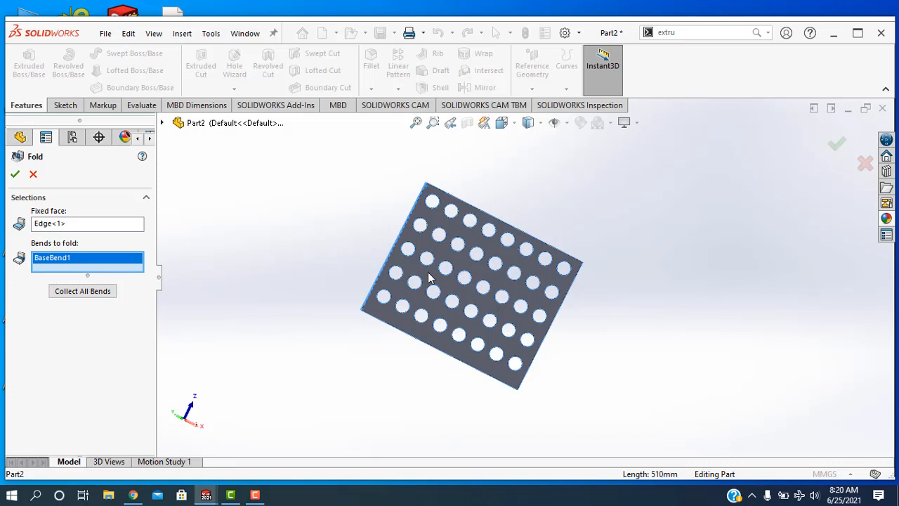
click(14, 175)
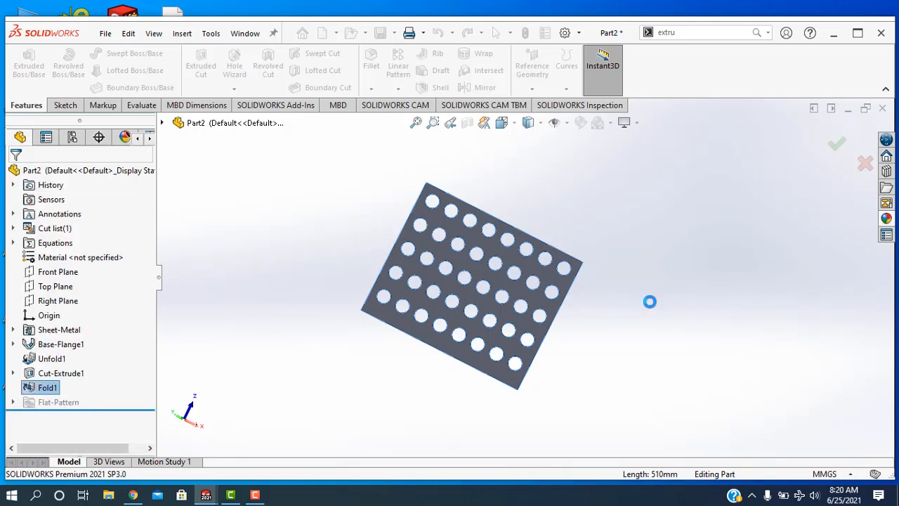
middle_drag(425, 197, 383, 203)
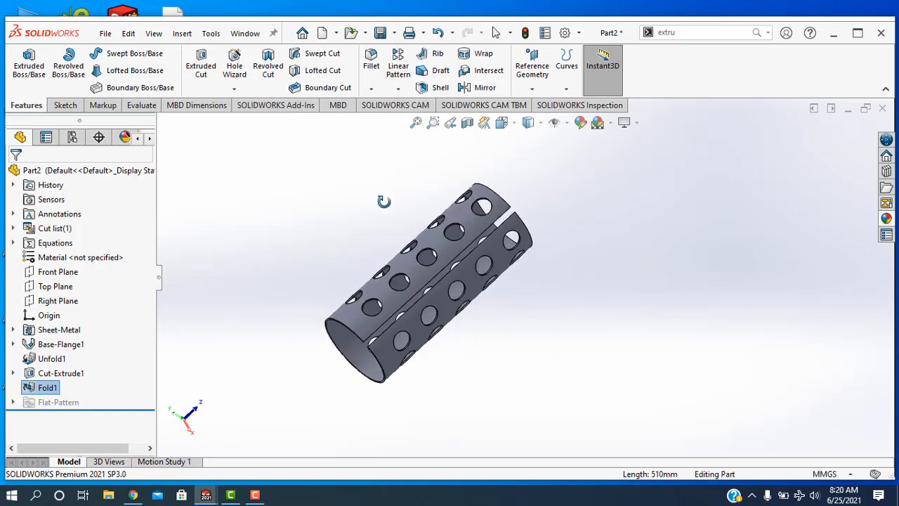
Apply the gloss red car paint appearance to the Fold1 feature and the tube's base bend
click(581, 126)
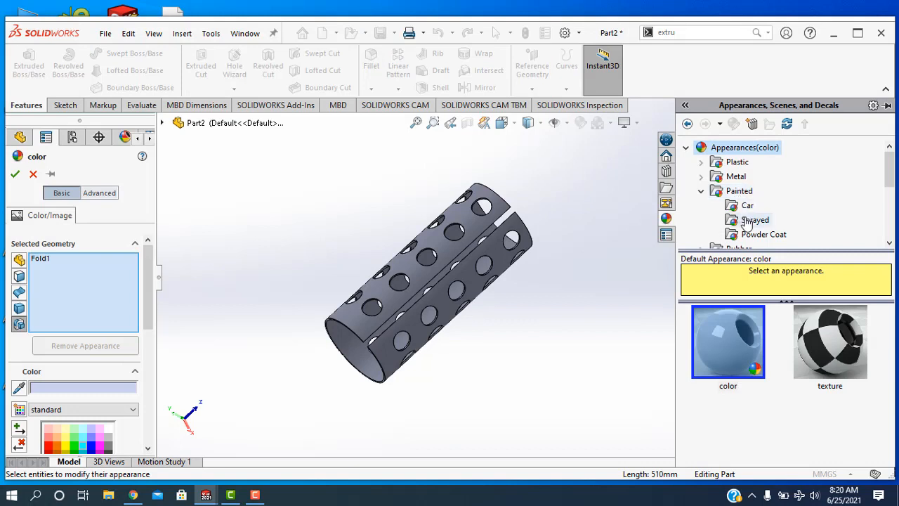
click(743, 207)
scroll(789, 396, down, 3)
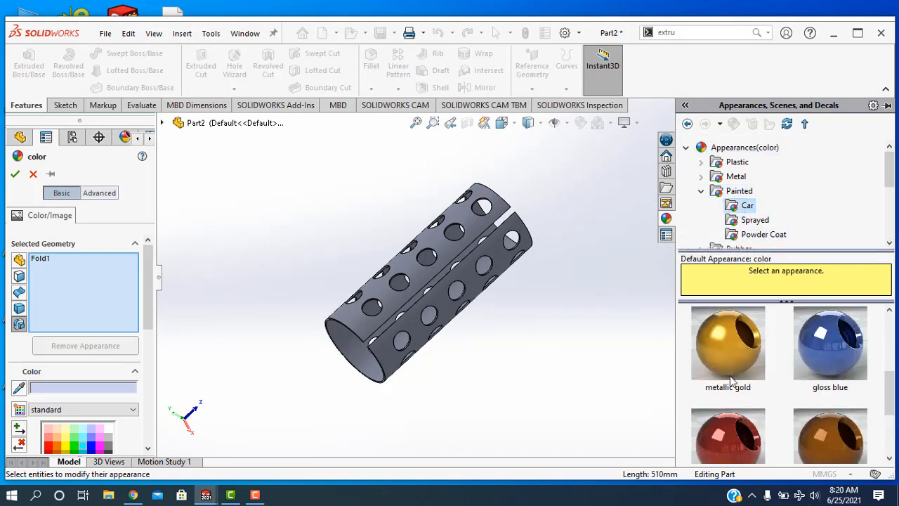
click(749, 447)
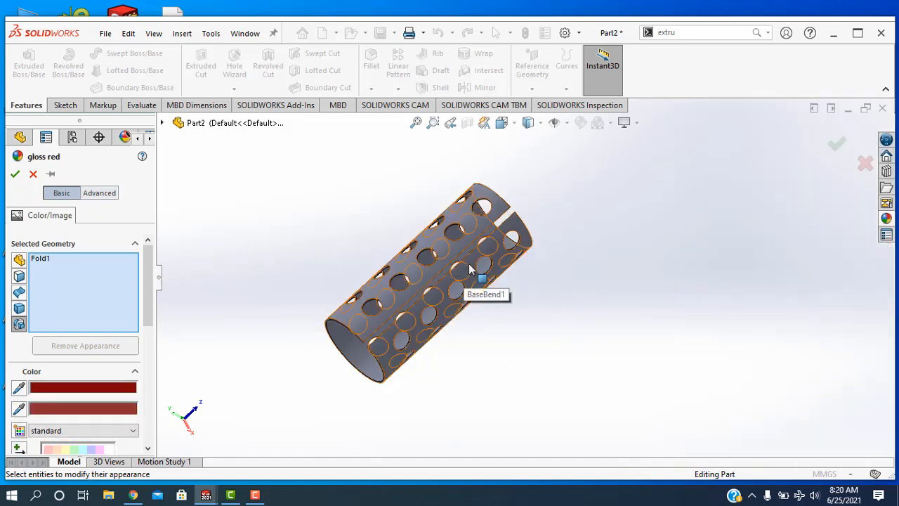
click(468, 264)
click(469, 265)
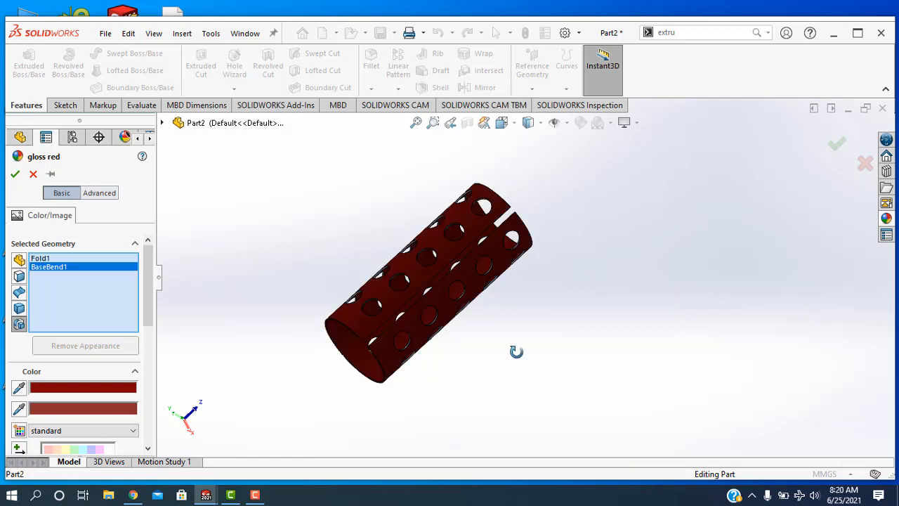
middle_drag(516, 351, 222, 366)
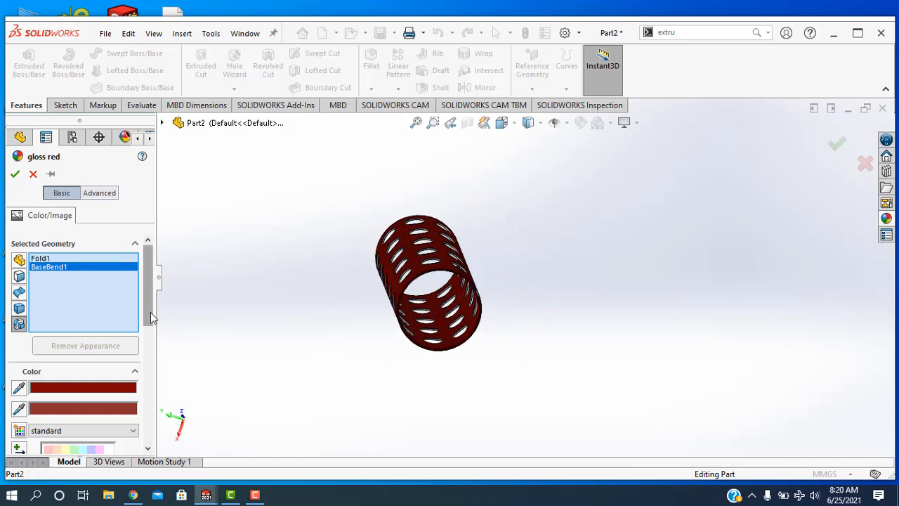
Try various standard colours on the tube's appearance, including cyan, orange, pink, green, yellow, magenta and light blue
scroll(146, 359, down, 5)
scroll(144, 393, down, 1)
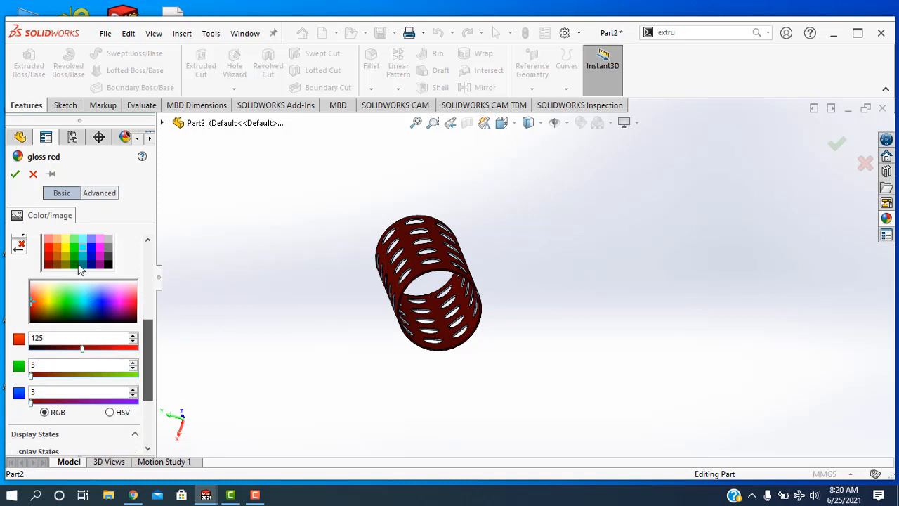
click(85, 254)
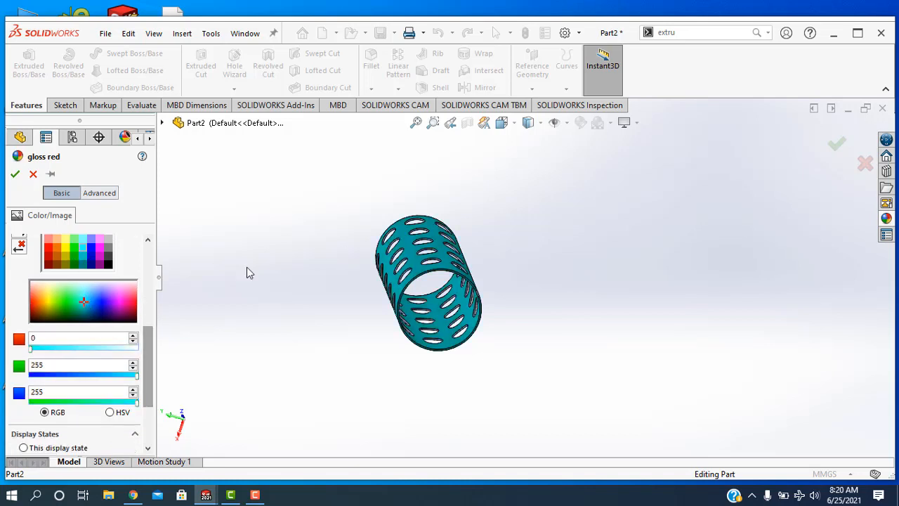
click(56, 250)
middle_drag(530, 191, 507, 411)
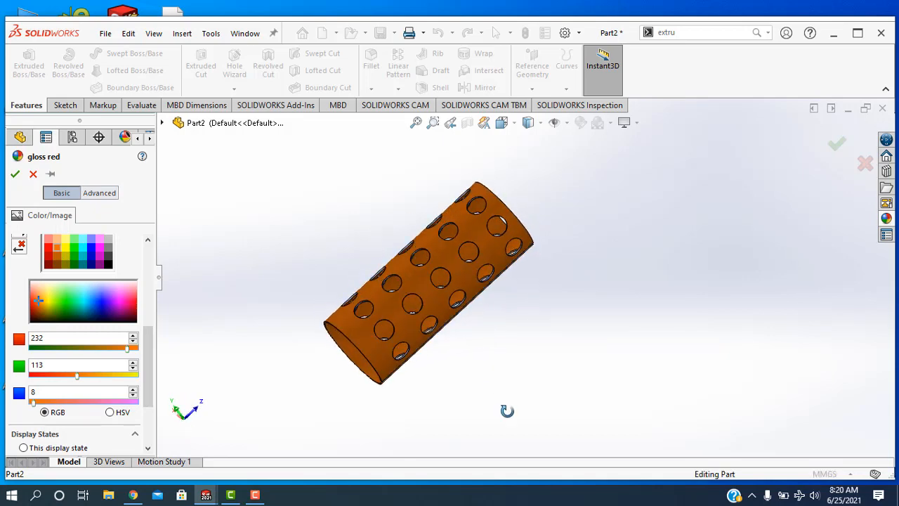
click(100, 243)
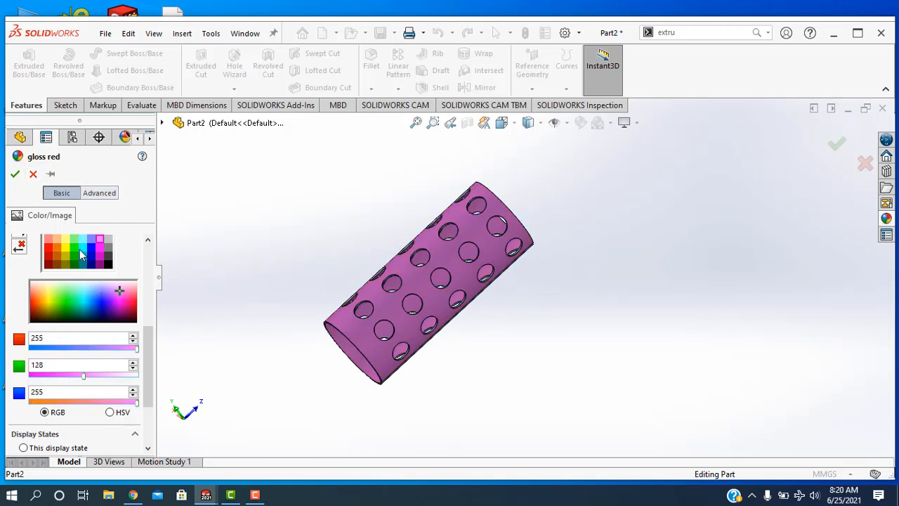
click(77, 246)
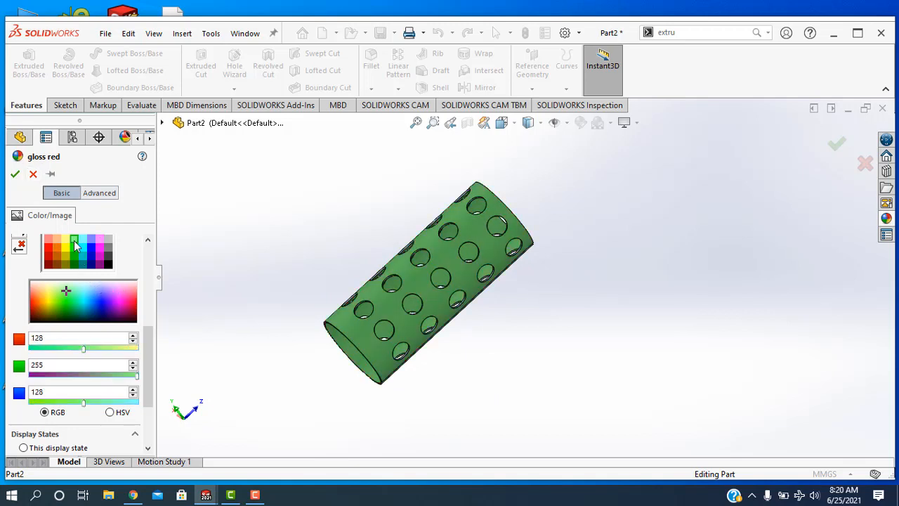
click(77, 253)
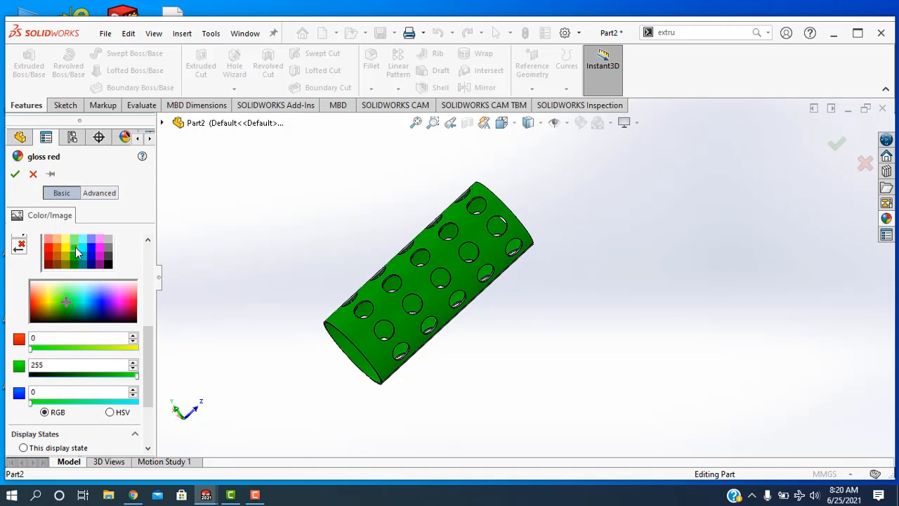
click(62, 246)
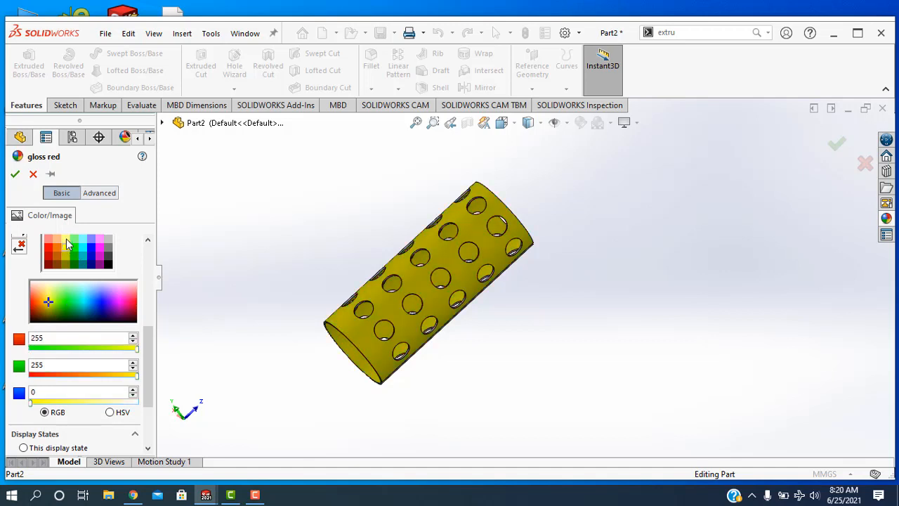
click(66, 239)
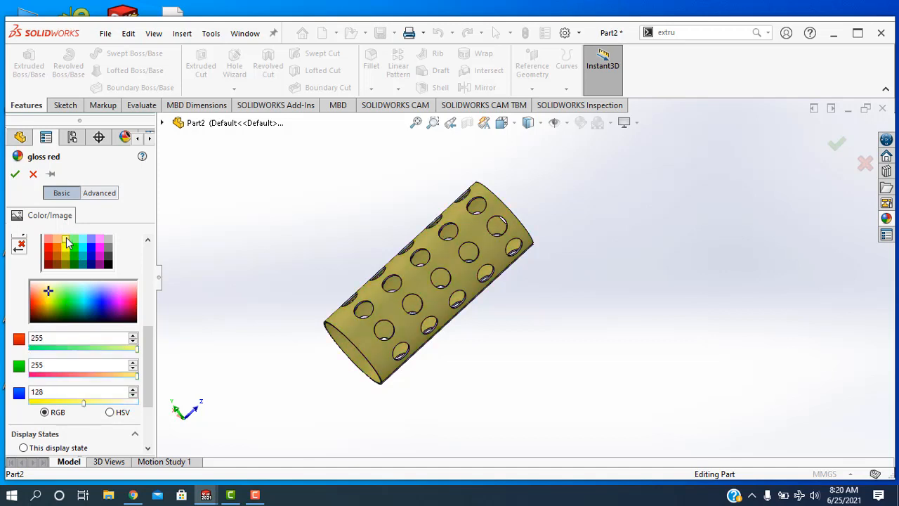
click(107, 240)
click(99, 250)
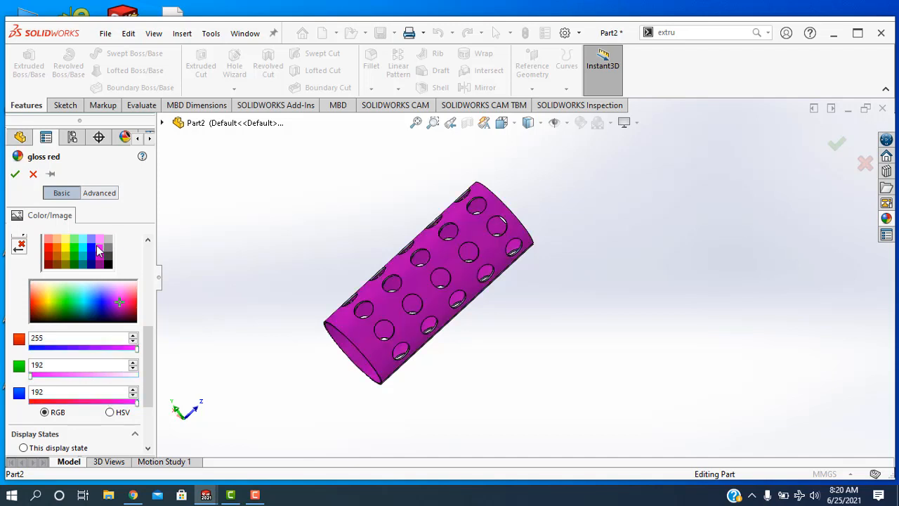
click(92, 241)
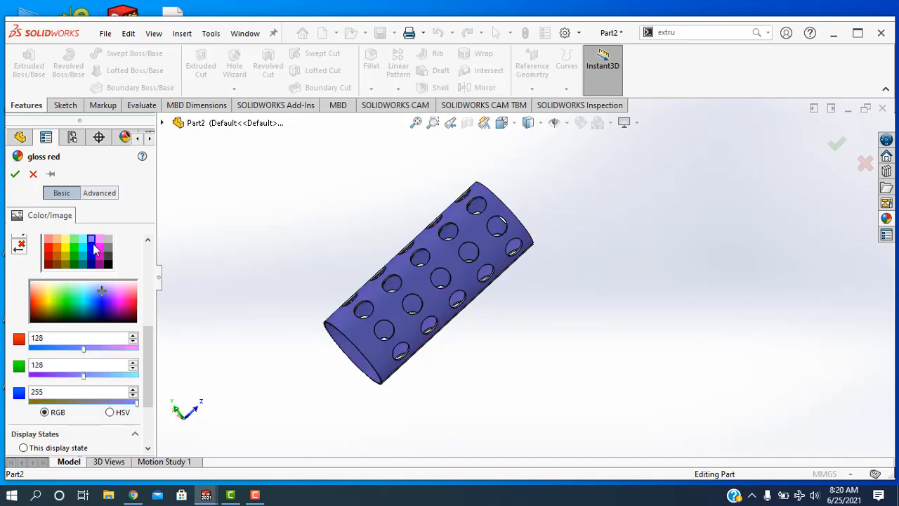
Set the tube's appearance colour to cyan and accept the appearance
click(82, 252)
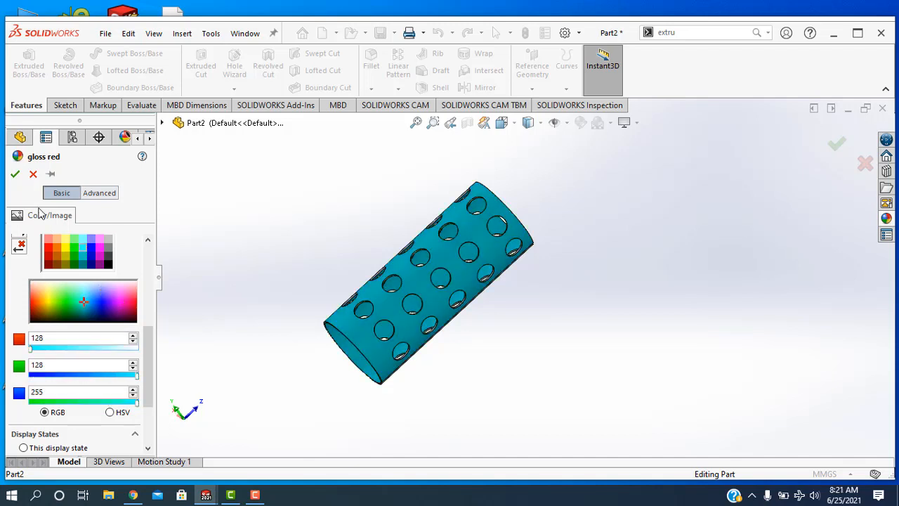
click(15, 173)
middle_drag(578, 306, 214, 335)
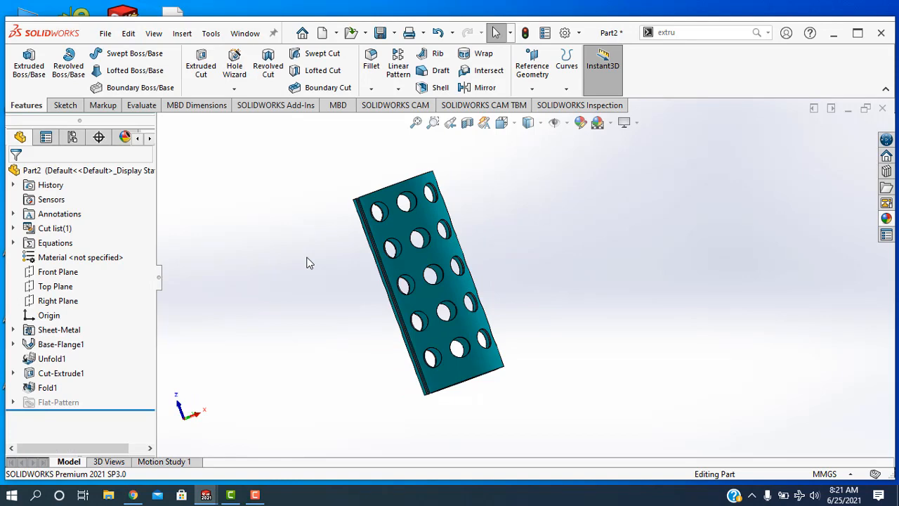
Display the finished tube in the isometric orientation with Perspective view enabled
key(ctrl+7)
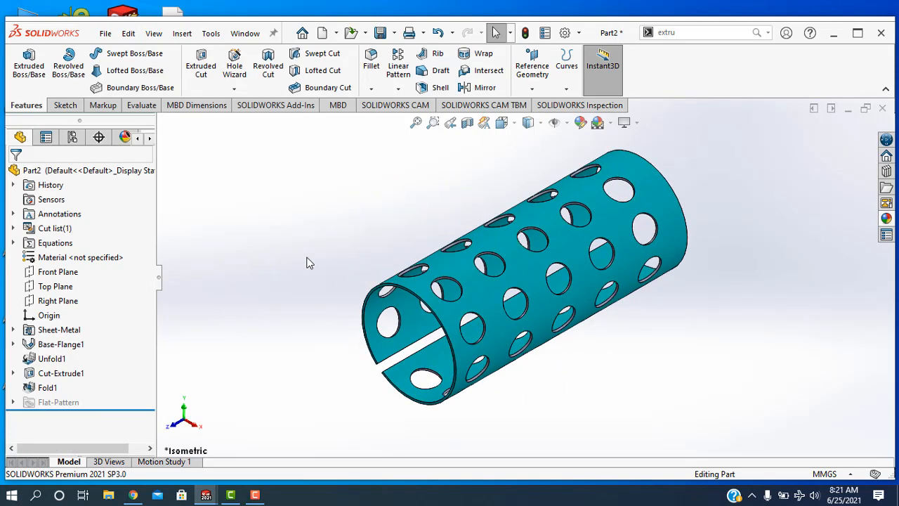
click(629, 123)
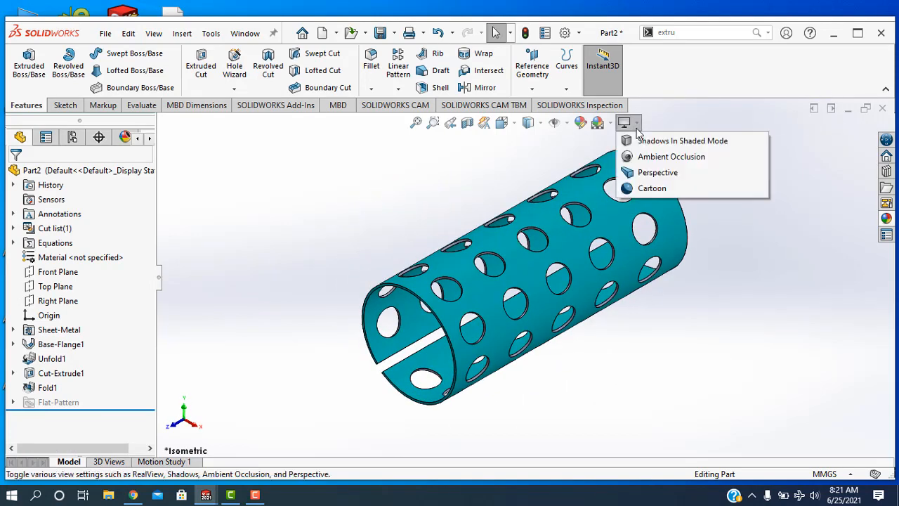
click(653, 173)
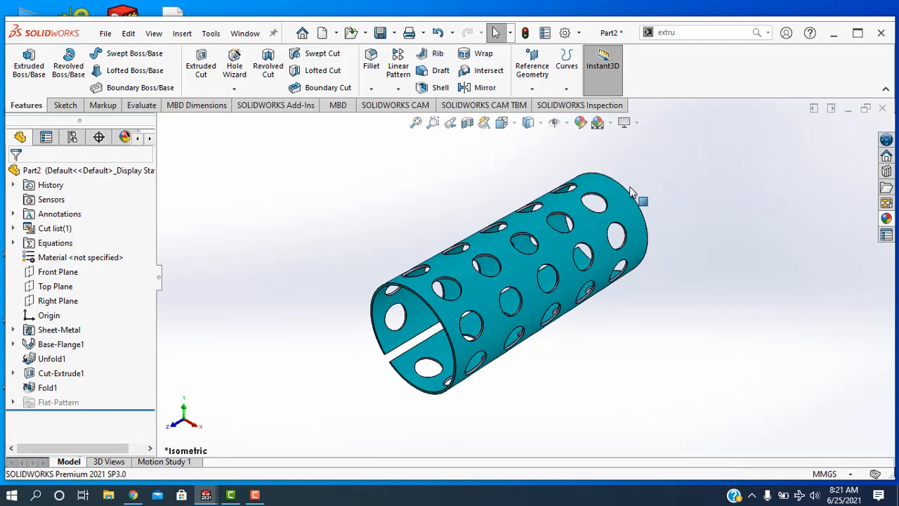
scroll(678, 218, down, 1)
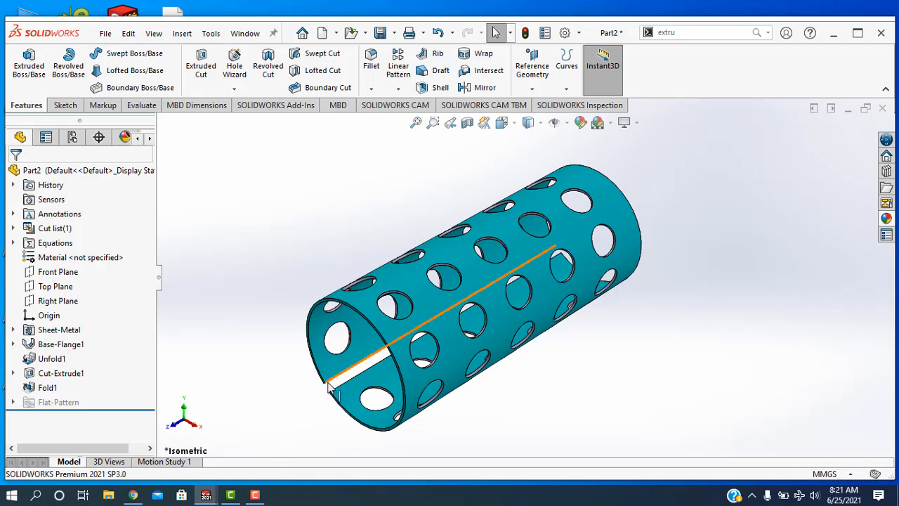
click(254, 495)
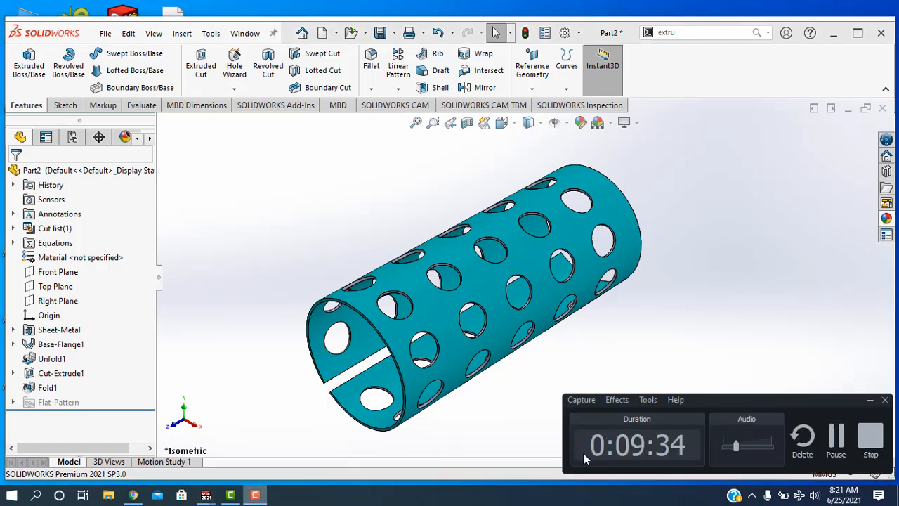